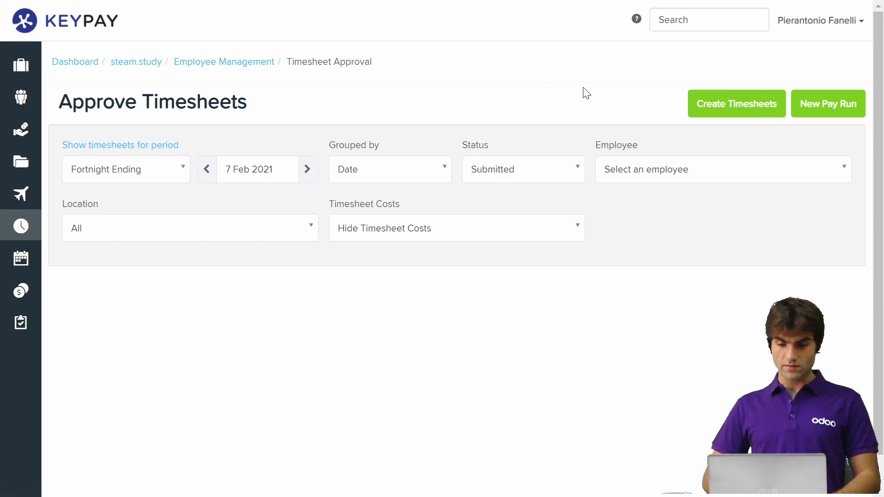
- Open timesheet entry for the employee for the fortnight ending 7 Feb 2021 and review the daily hours
left_click(712, 110)
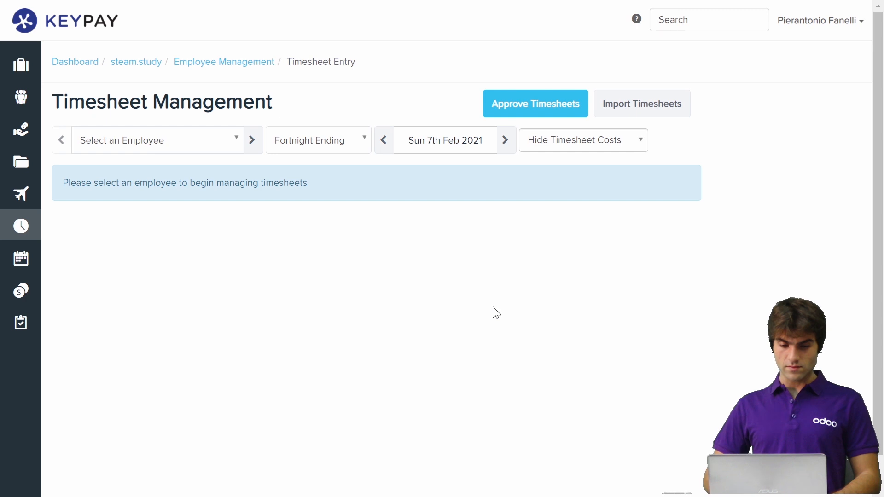
left_click(173, 146)
left_click(121, 193)
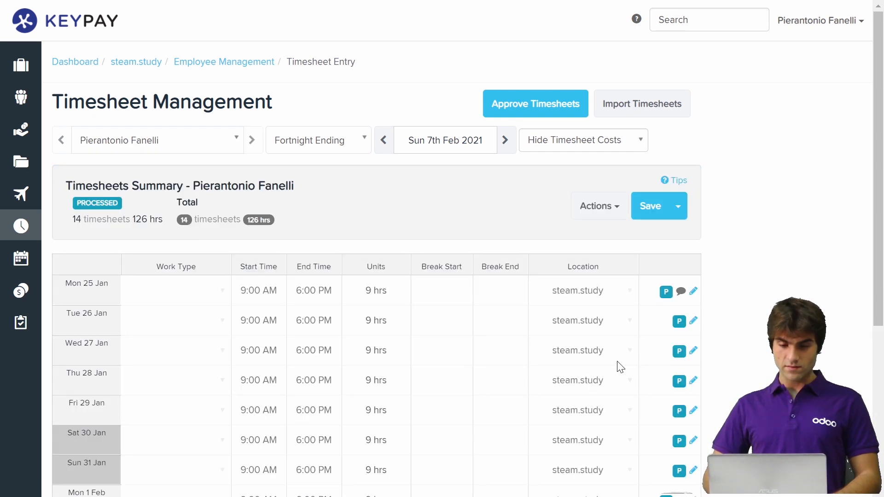
scroll(349, 344, "down", 3)
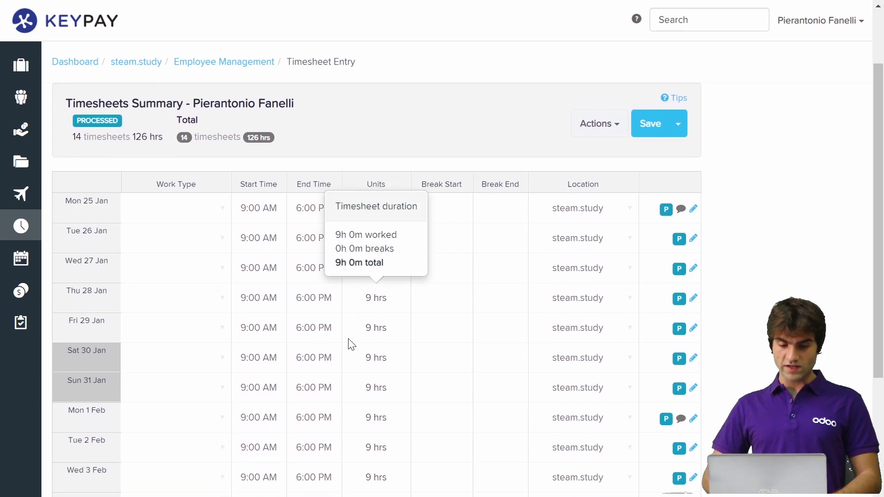
scroll(167, 337, "down", 4)
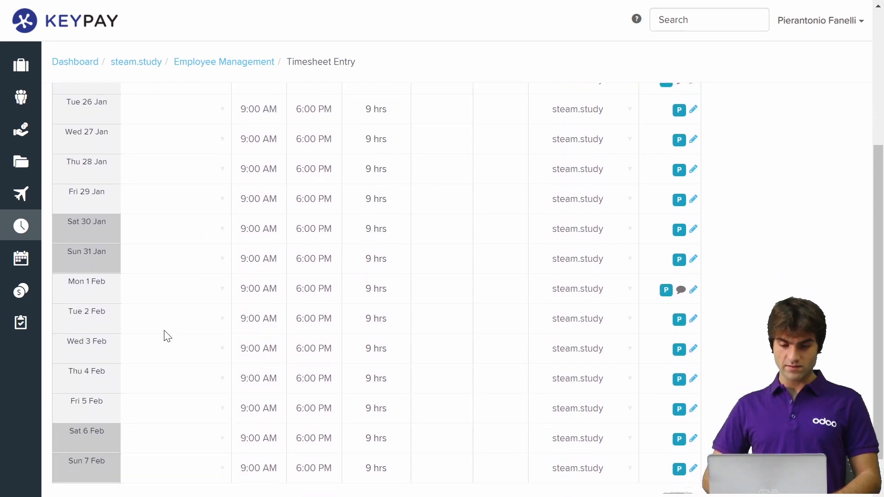
scroll(167, 336, "up", 7)
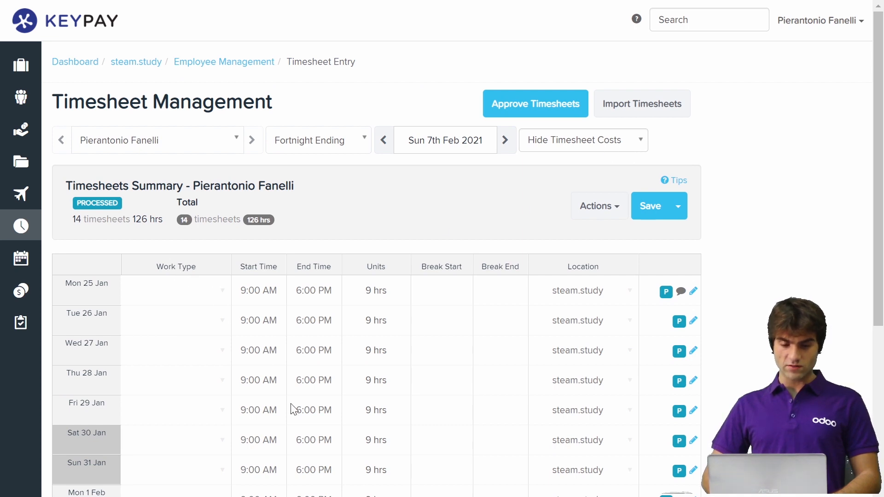
scroll(375, 367, "down", 2)
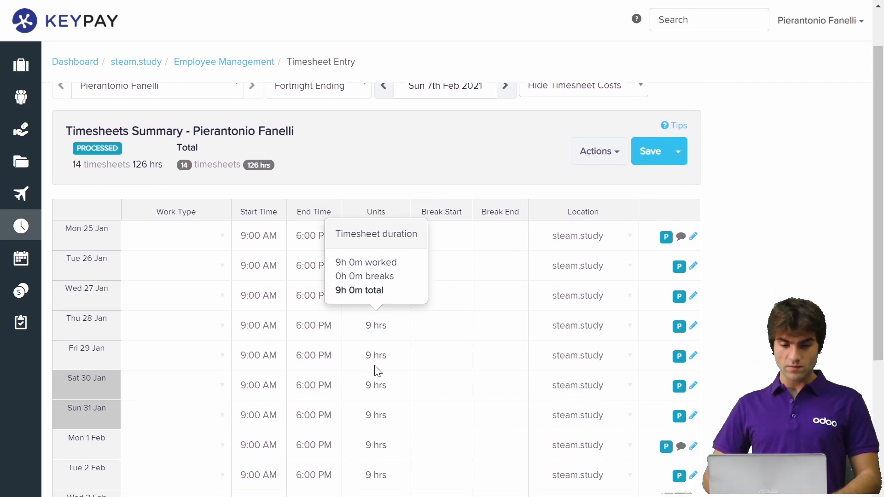
scroll(375, 367, "up", 2)
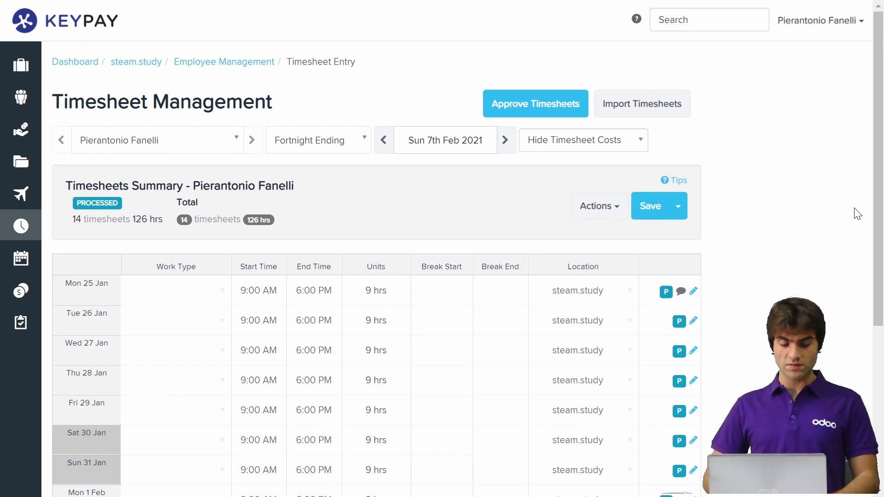
- Switch to Odoo and open the Australian Company record to check its country and currency, saving it without edits
key("alt+Tab")
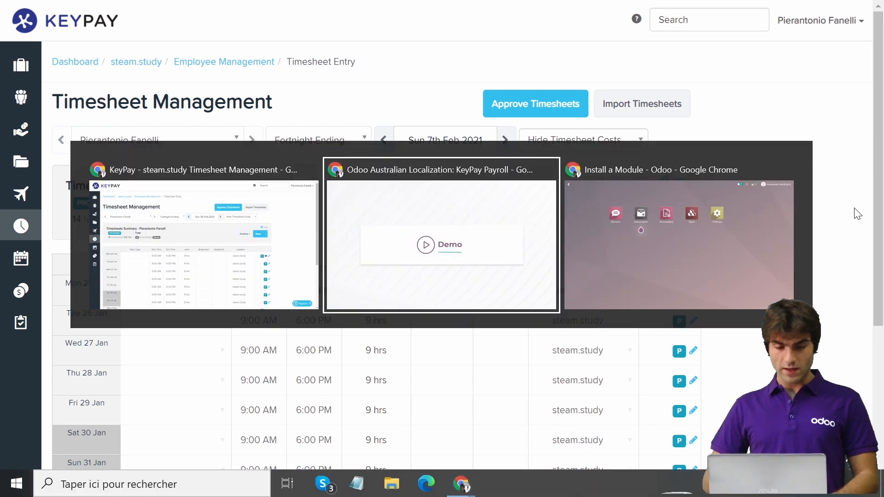
key("alt+Tab")
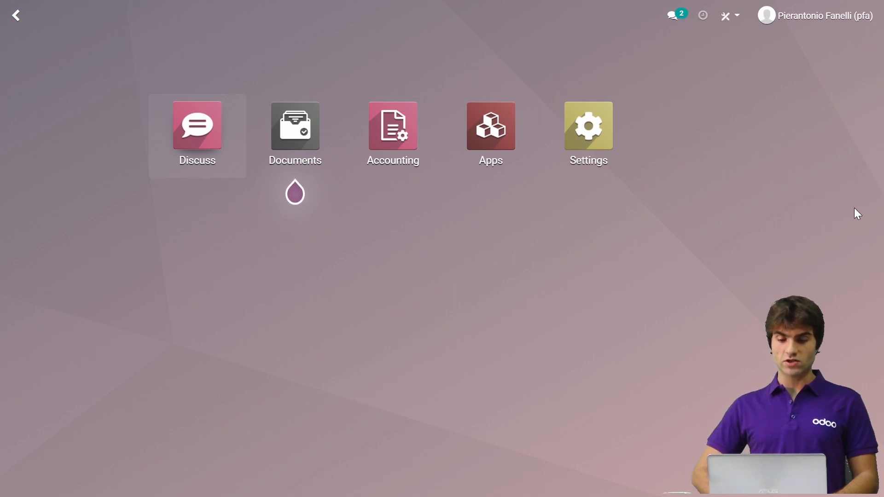
left_click(604, 144)
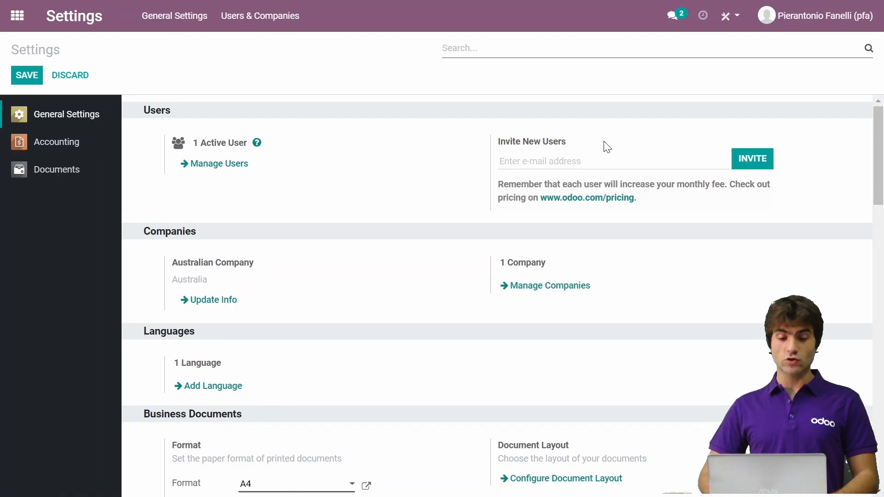
left_click(544, 296)
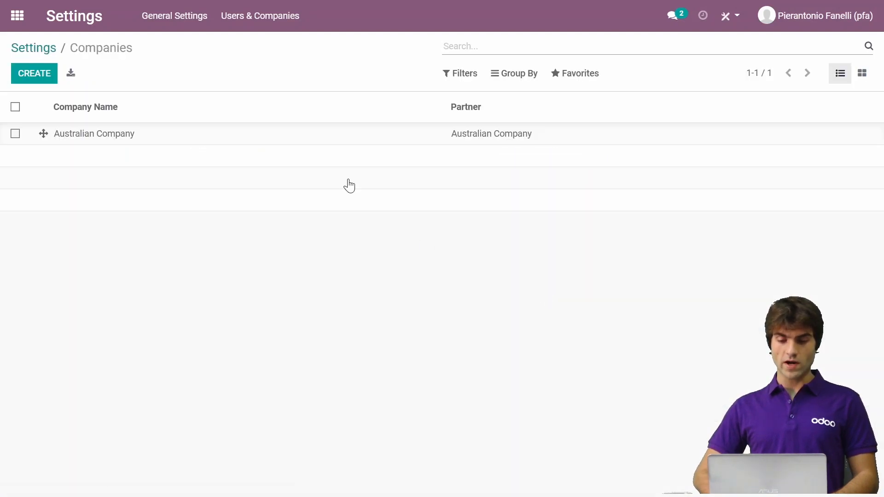
left_click(274, 149)
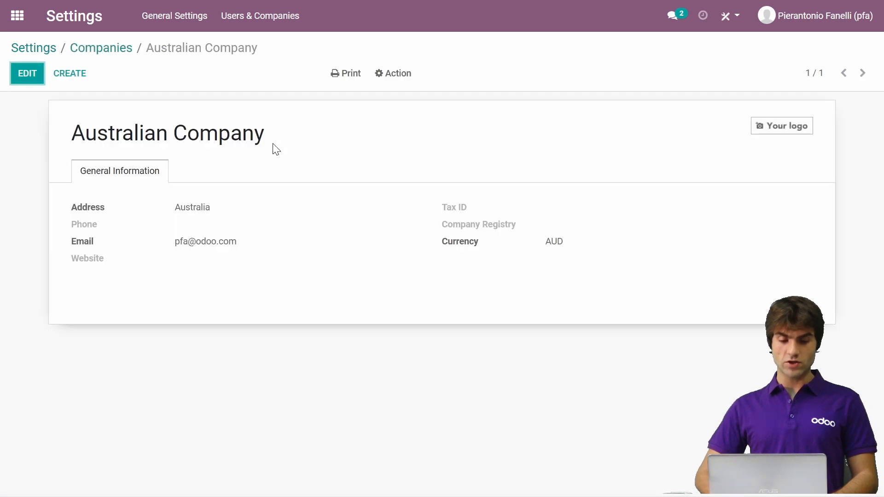
left_click(21, 78)
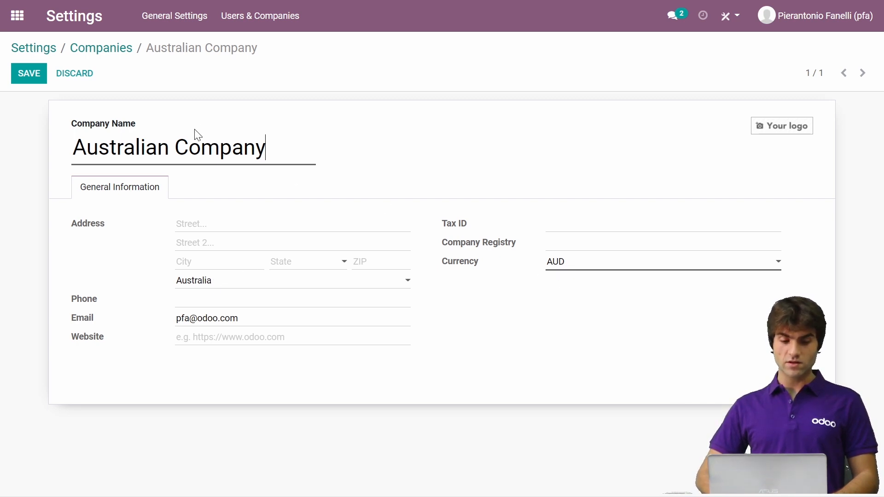
left_click(17, 77)
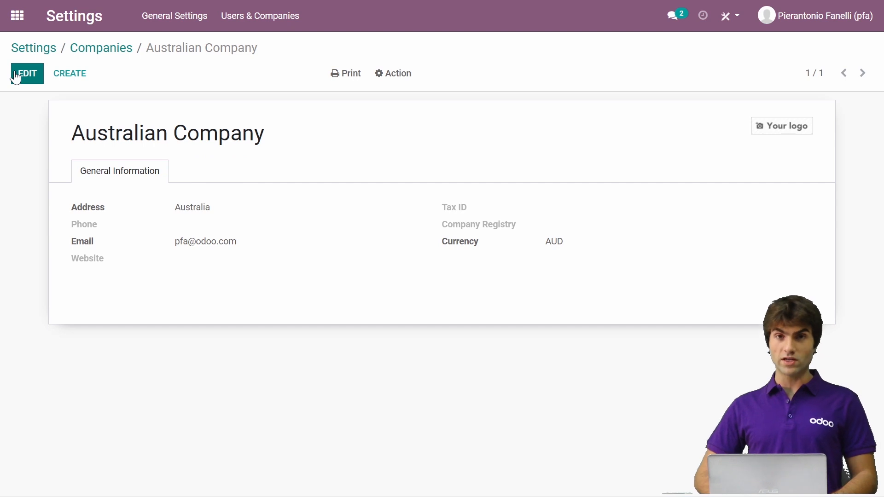
- Open the Accounting settings to check the fiscal localization package
left_click(10, 23)
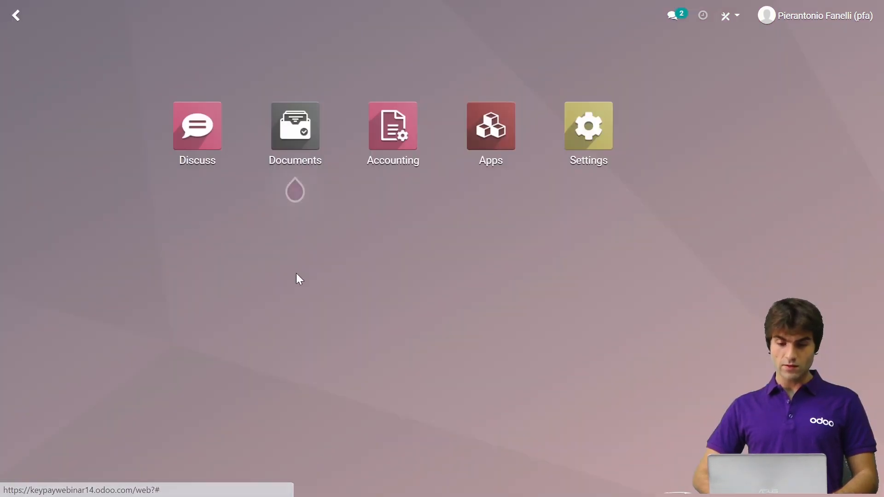
left_click(394, 144)
left_click(460, 19)
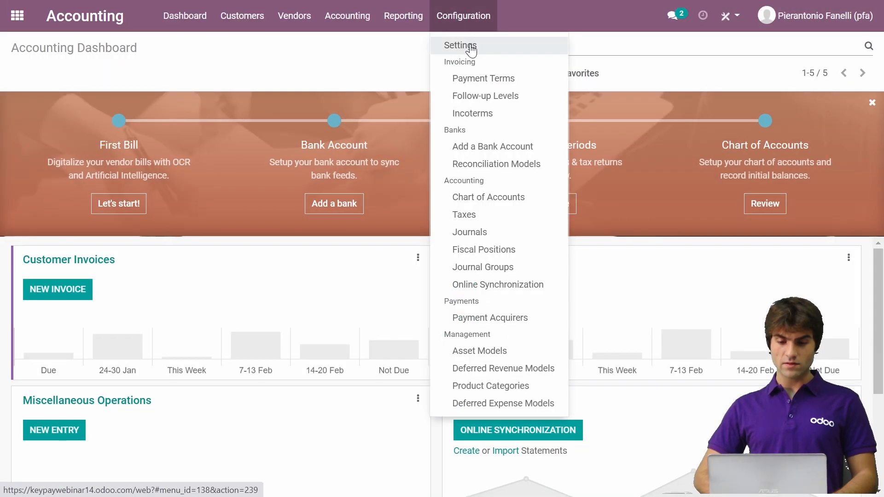
left_click(471, 44)
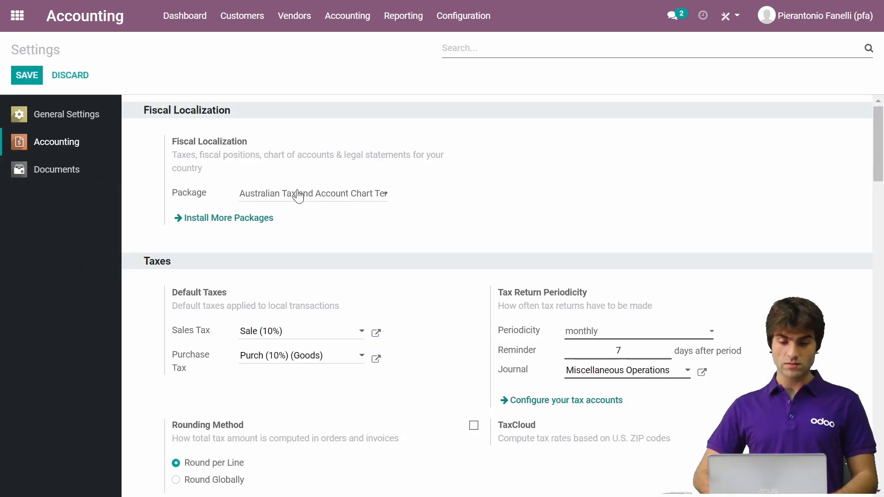
- Search the available modules for "keypay" without the Apps filter and install Keypay Australian Payroll
left_click(11, 18)
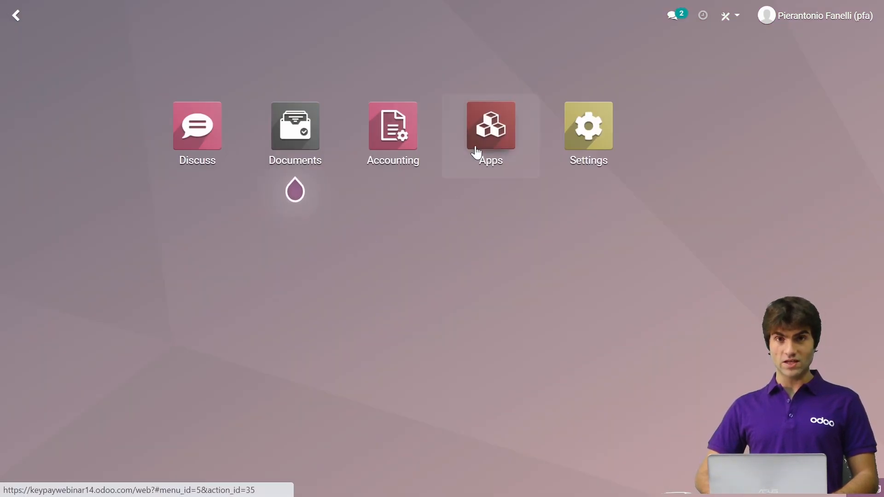
left_click(476, 152)
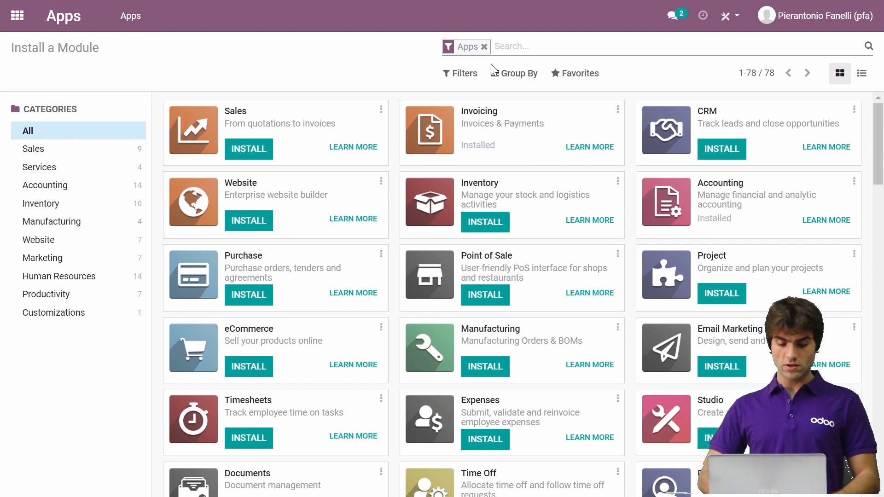
type("keypay")
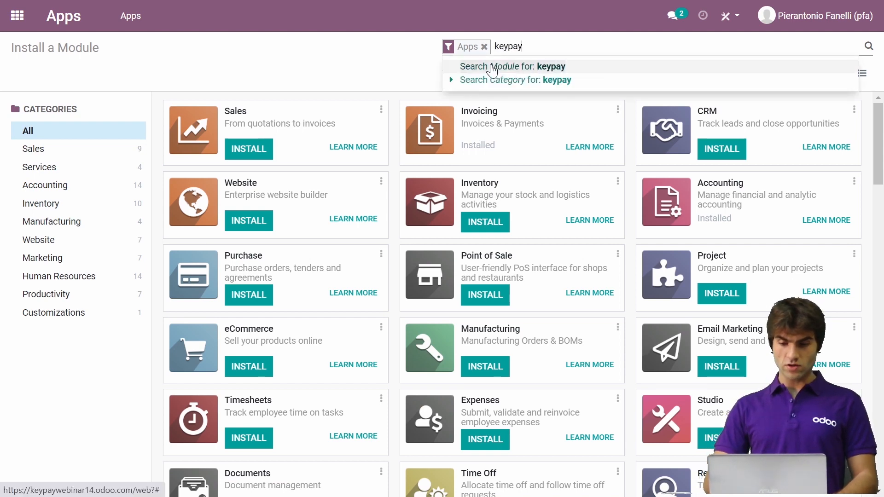
left_click(492, 66)
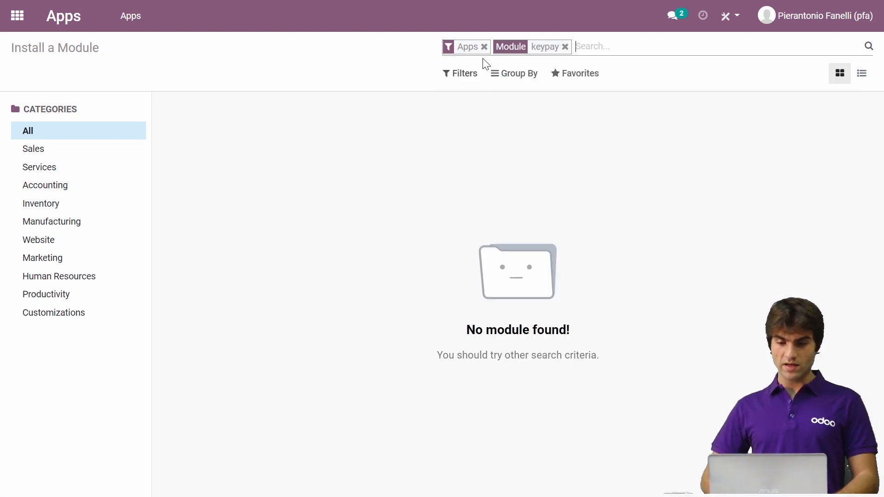
left_click(484, 47)
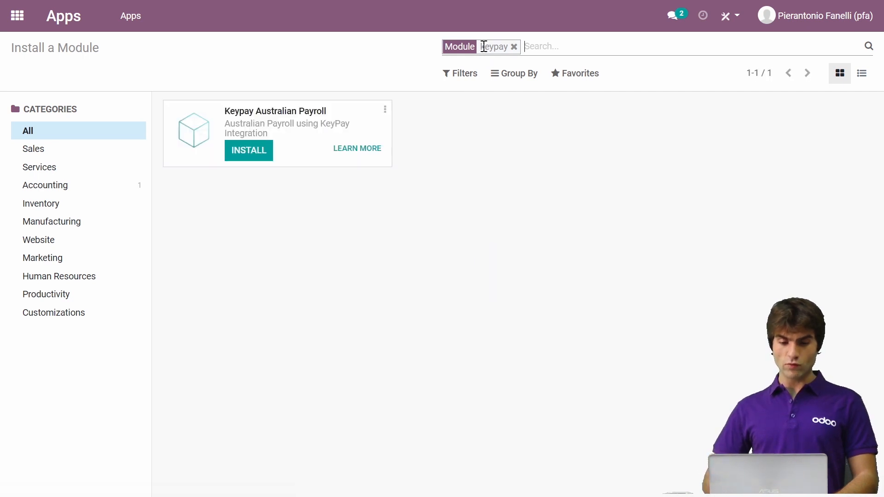
left_click(253, 158)
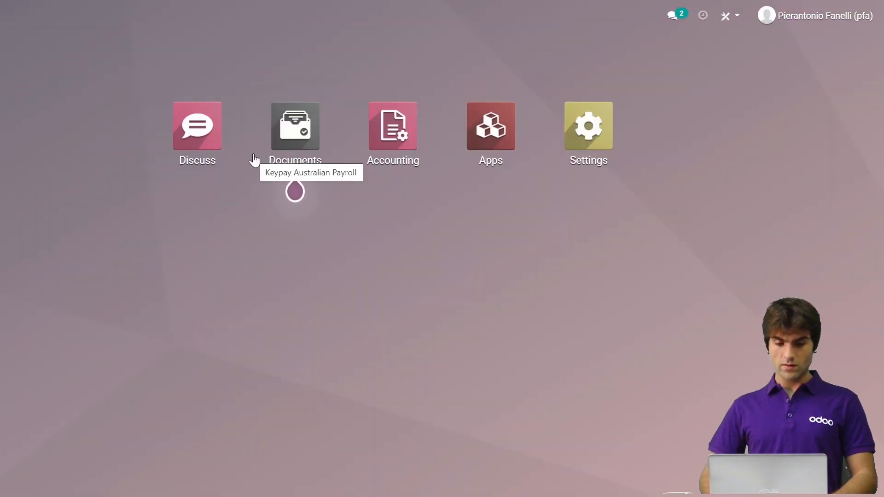
- Find the KeyPay options in the Accounting settings by searching for "key"
left_click(397, 152)
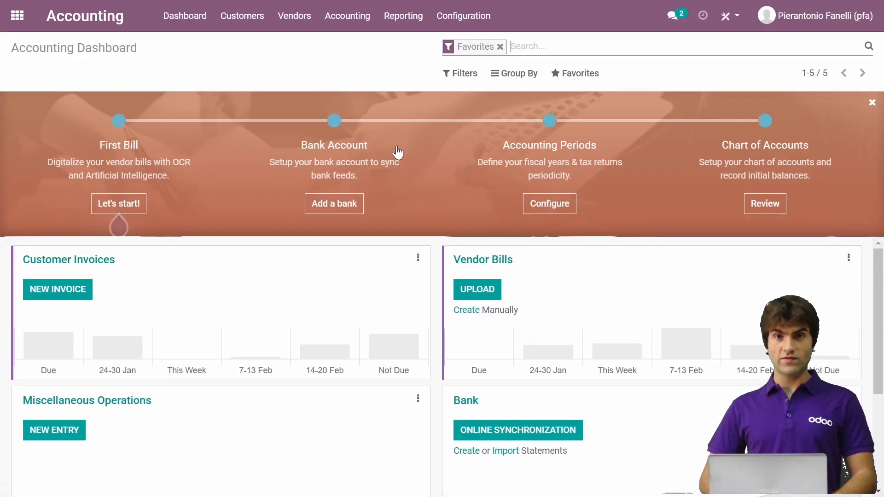
left_click(461, 15)
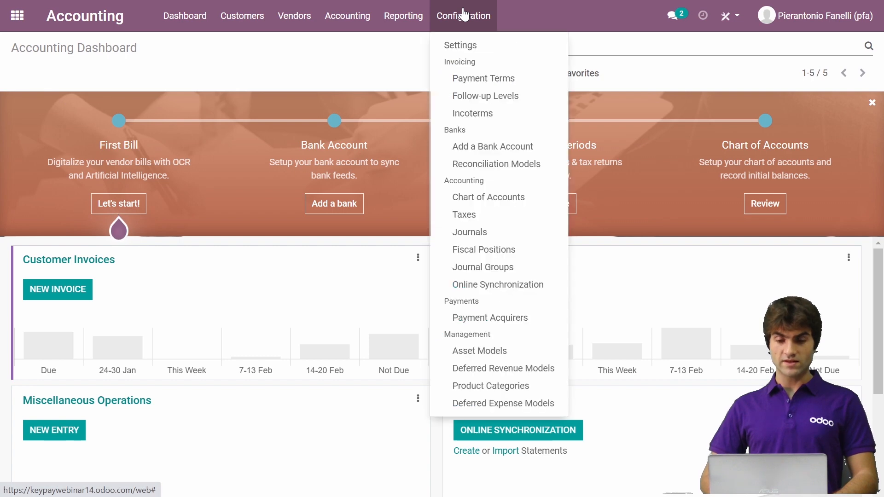
left_click(471, 42)
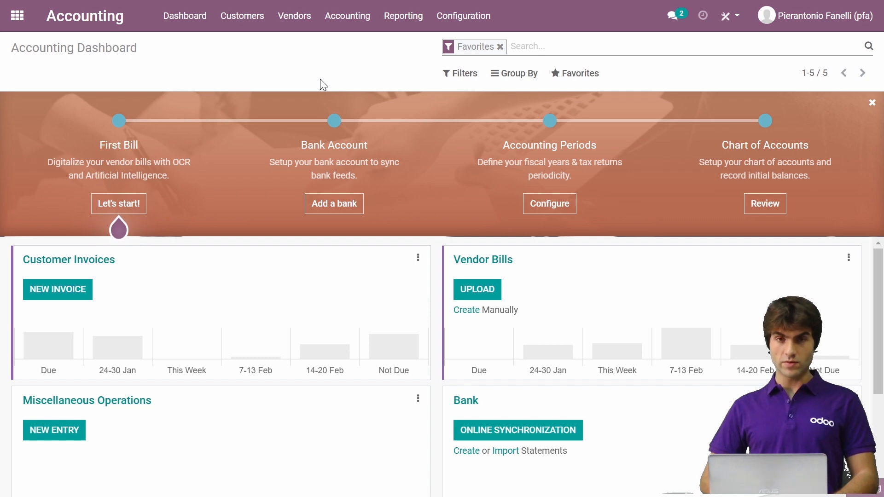
type("key")
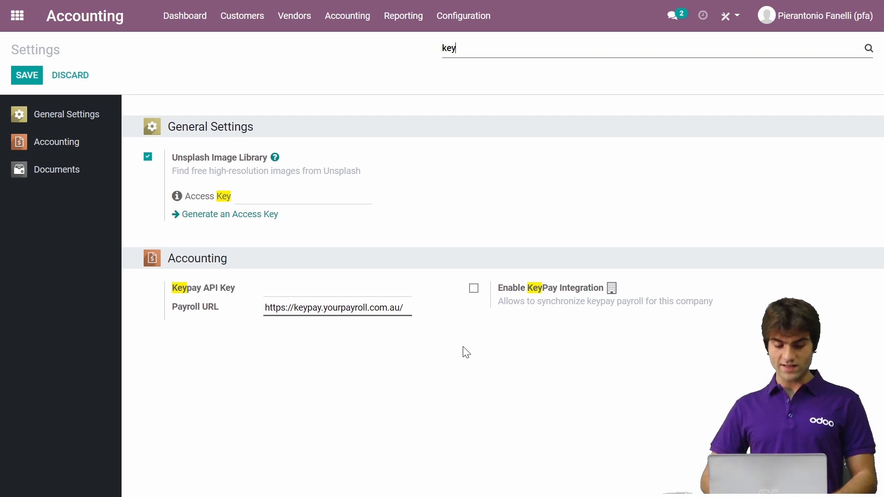
- Switch to KeyPay and copy the API key from the account details reached through the business's payroll settings
key("alt+Tab")
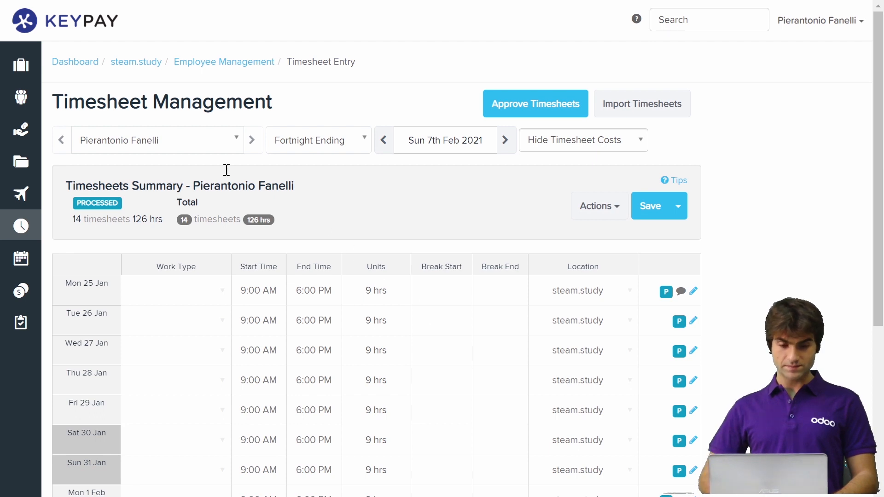
mouse_move(21, 69)
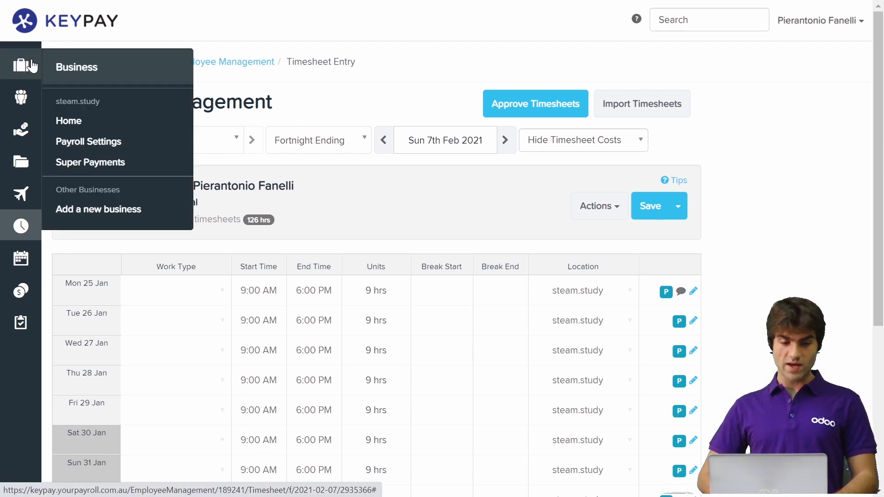
left_click(92, 147)
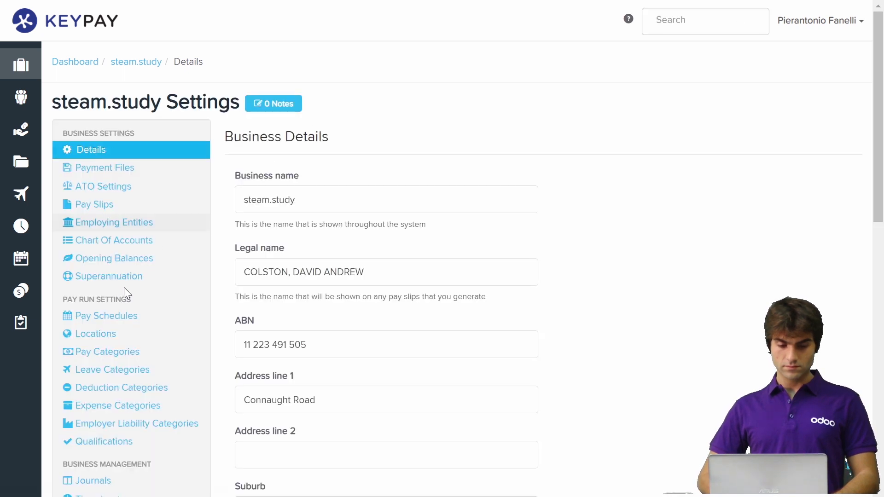
scroll(125, 288, "down", 12)
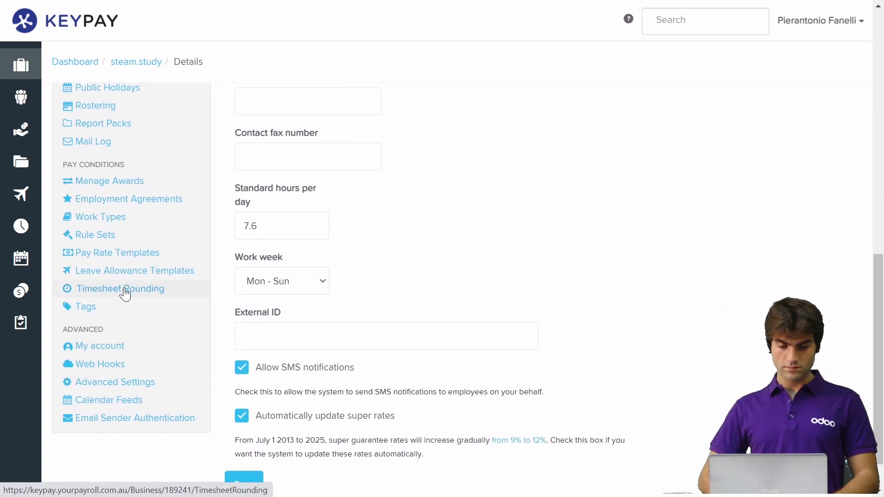
scroll(124, 293, "down", 1)
left_click(99, 304)
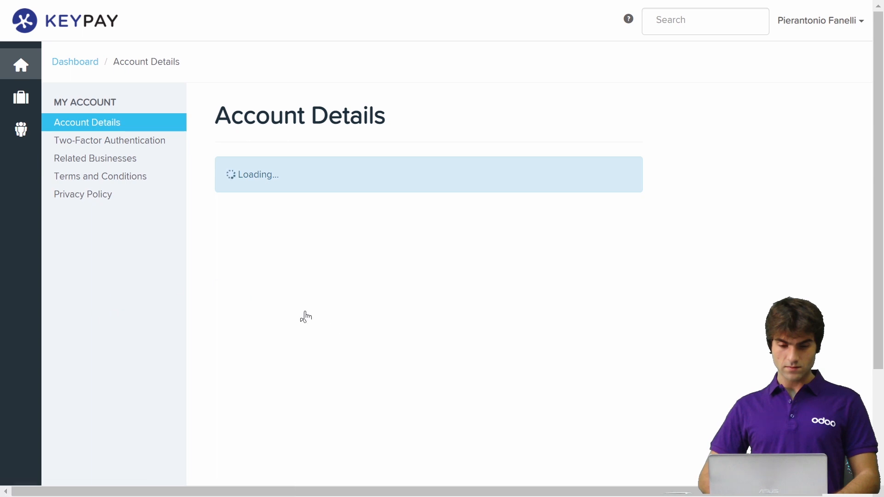
scroll(649, 289, "down", 3)
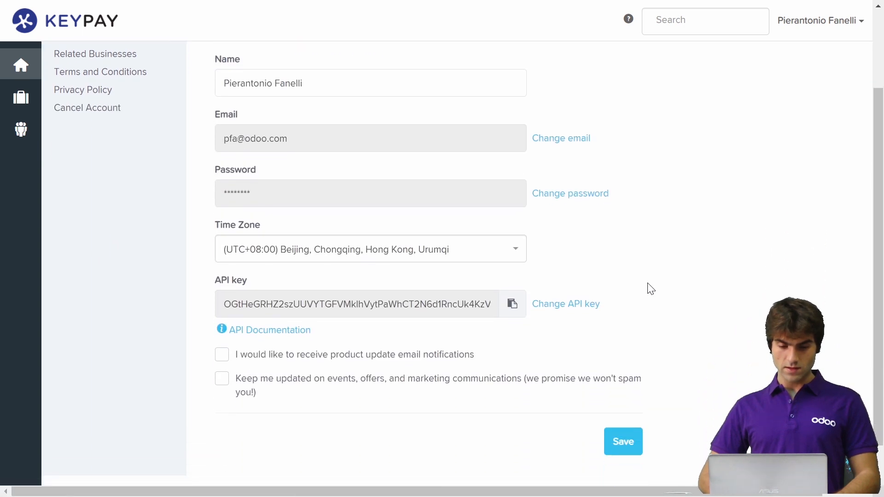
left_click(513, 304)
- Switch back to Odoo and paste the copied key into the Keypay API Key field
key("alt+Tab")
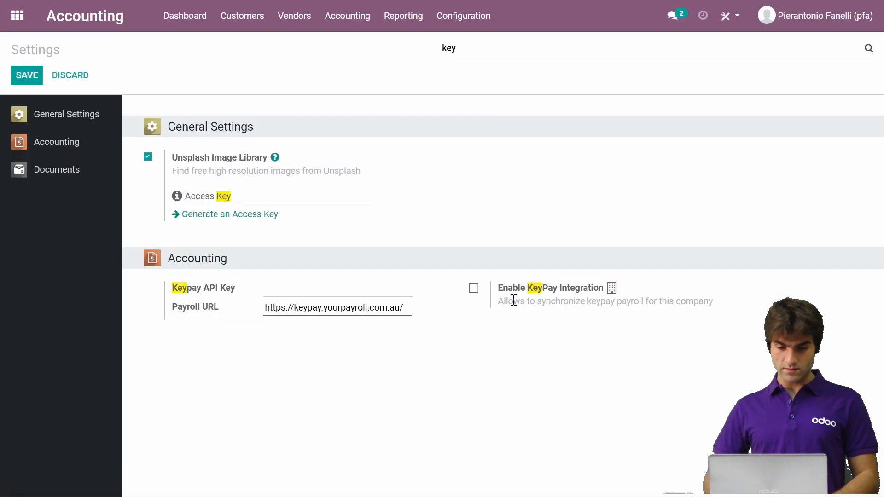
left_click(376, 289)
key("ctrl+v")
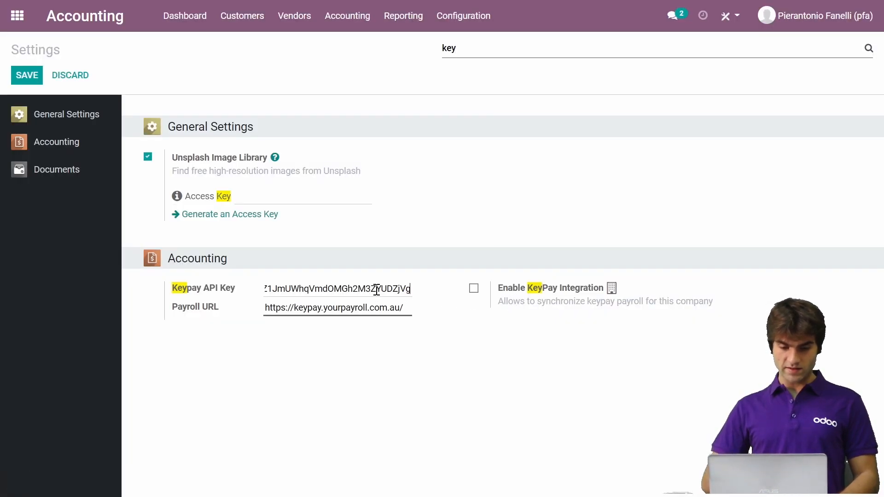
- Enable the KeyPay Integration option for the company in the Accounting settings
triple_click(348, 307)
left_click(393, 354)
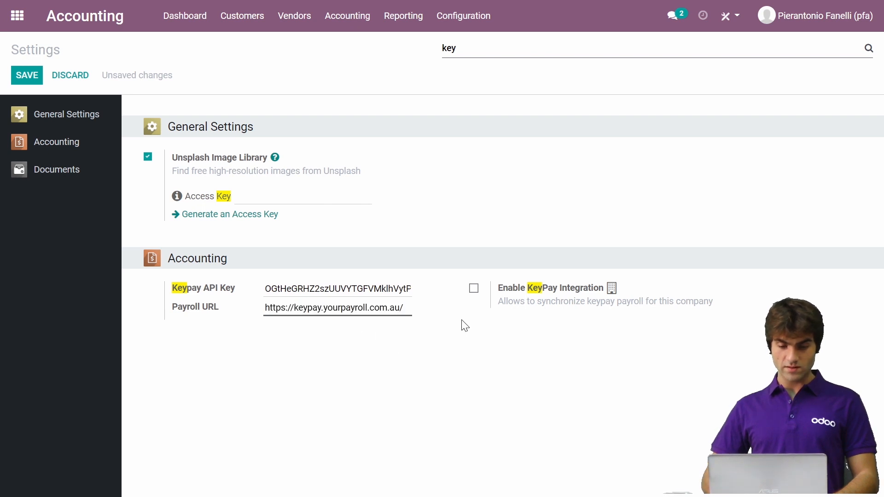
left_click(475, 290)
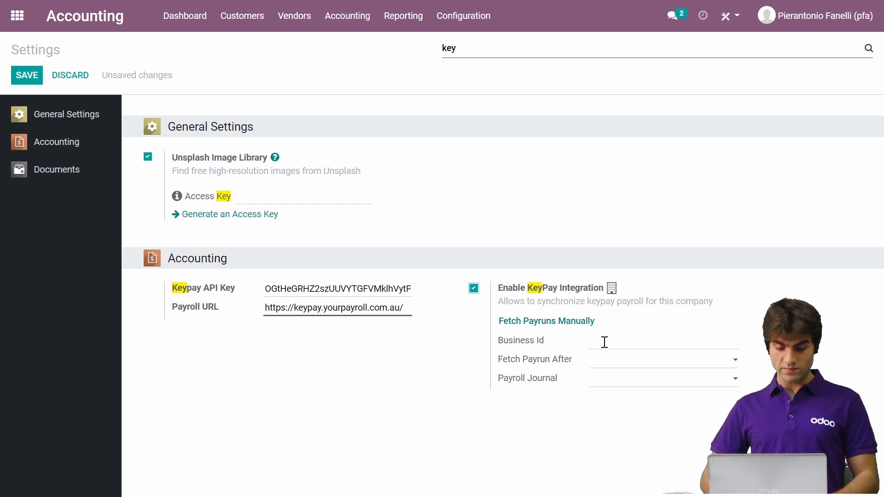
- Switch to KeyPay, go to the business's dashboard and copy the business ID from the end of the page address
key("alt+Tab")
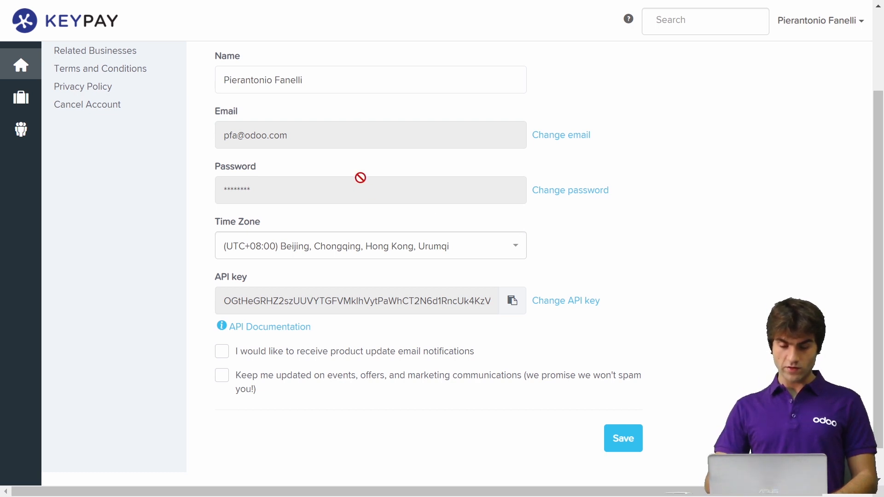
key("F11")
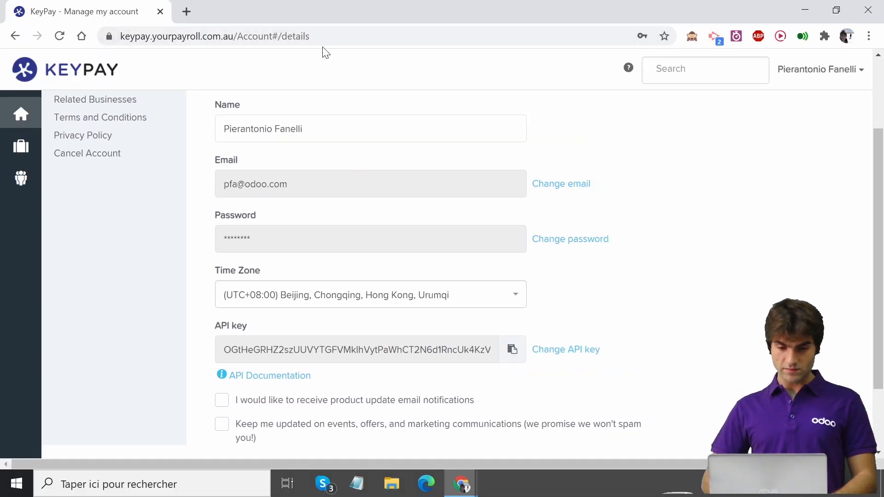
scroll(79, 138, "up", 3)
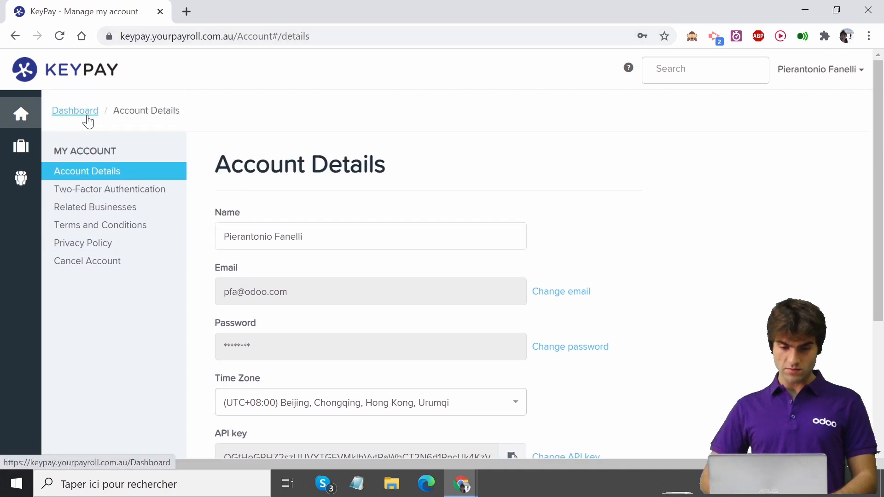
left_click(87, 121)
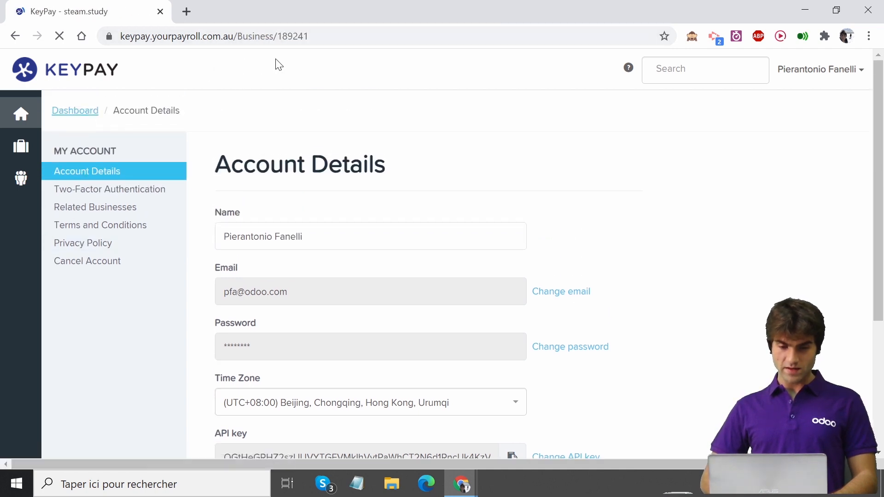
left_click_drag(309, 36, 278, 35)
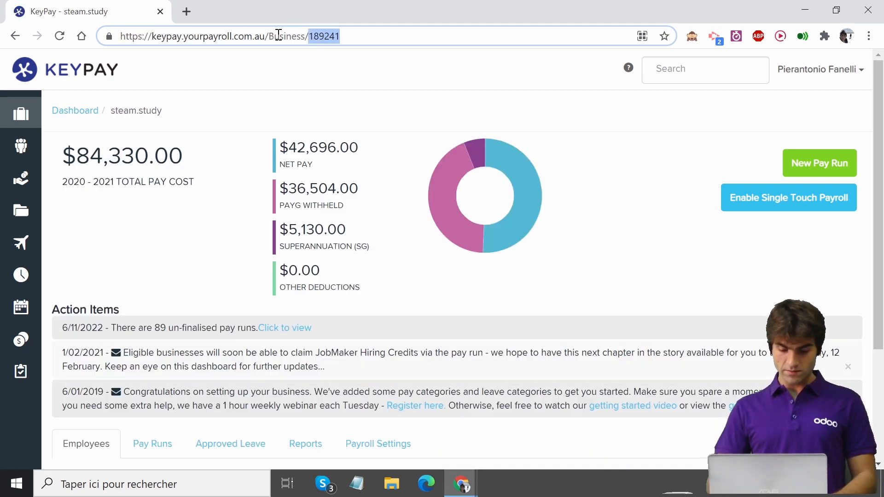
key("F11")
- Switch back to Odoo and paste the copied business ID into the Business Id field
key("alt+Tab")
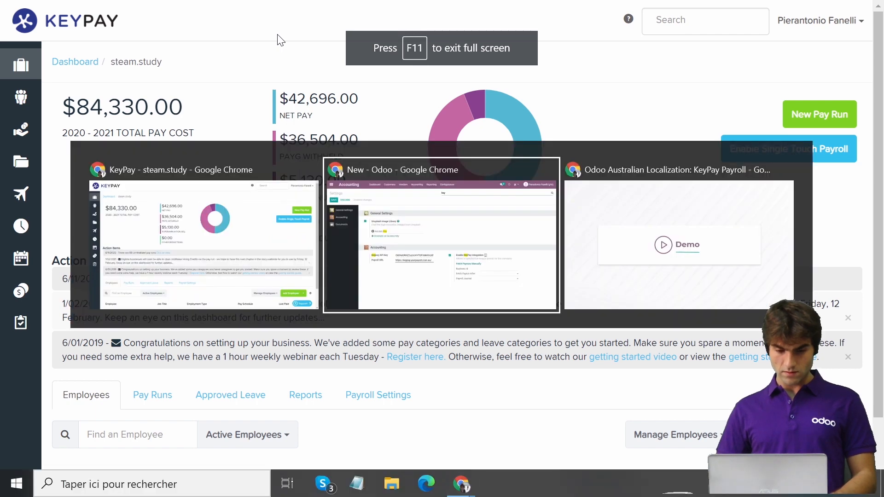
left_click(615, 340)
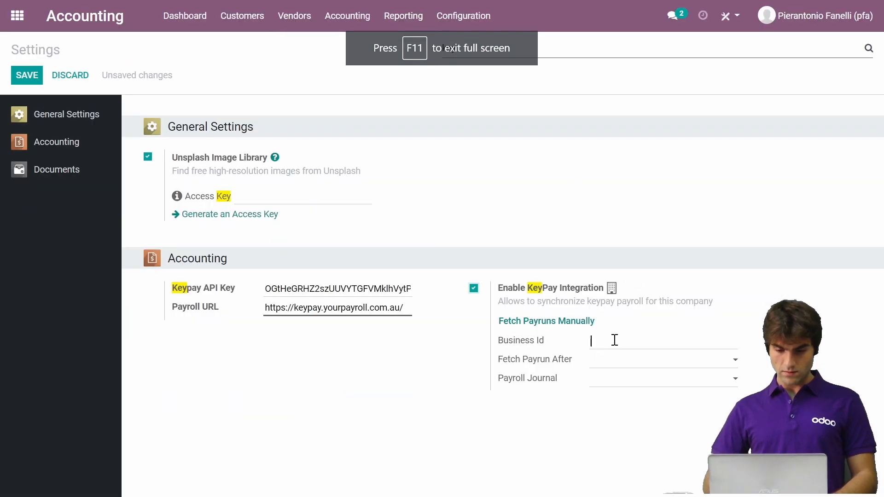
key("ctrl+v")
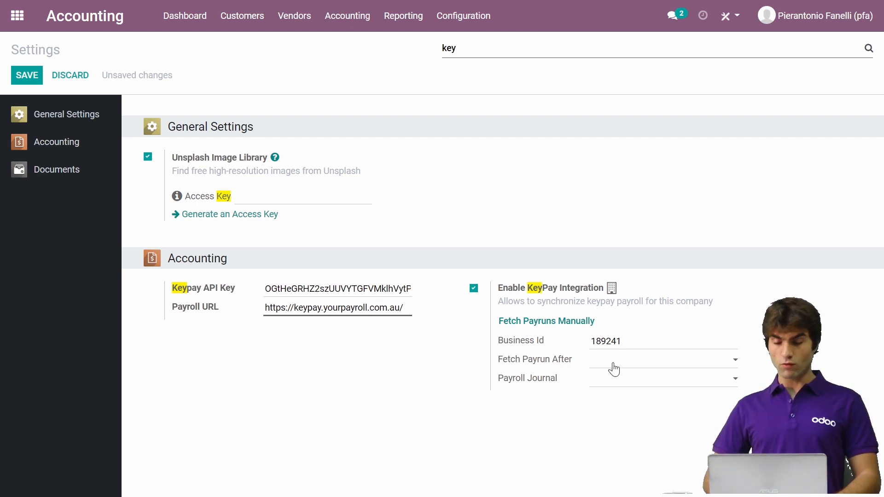
- Set the Payroll Journal to Miscellaneous Operations, save the settings and find the KeyPay options again by searching for "key"
left_click(610, 390)
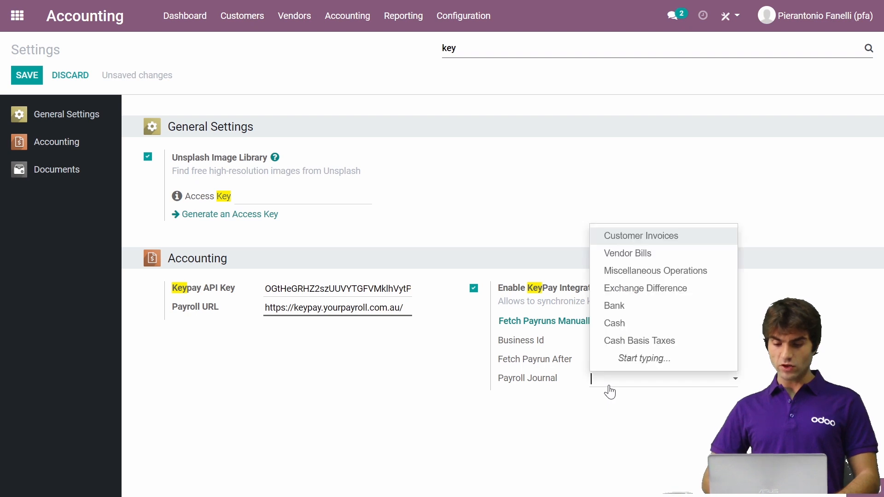
left_click(641, 276)
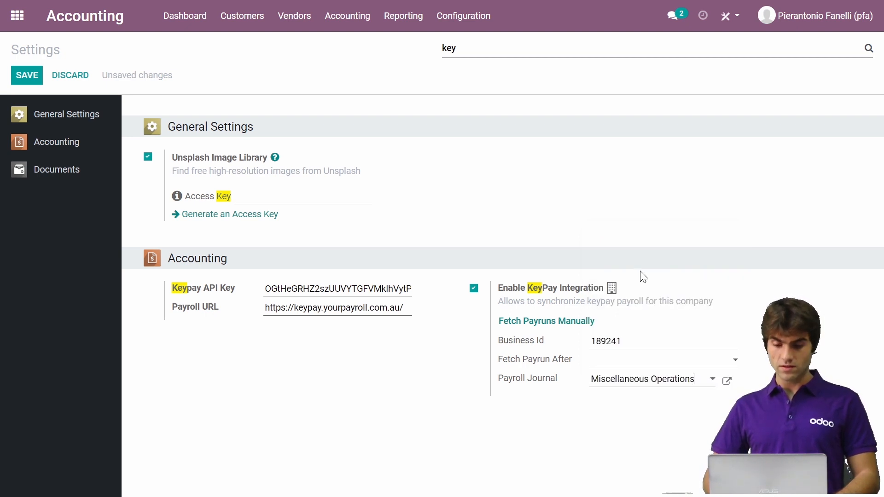
left_click(29, 77)
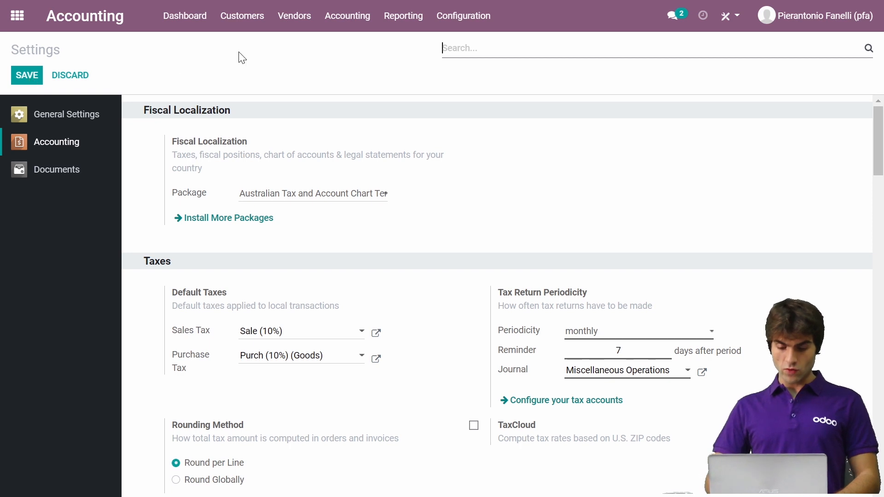
type("key")
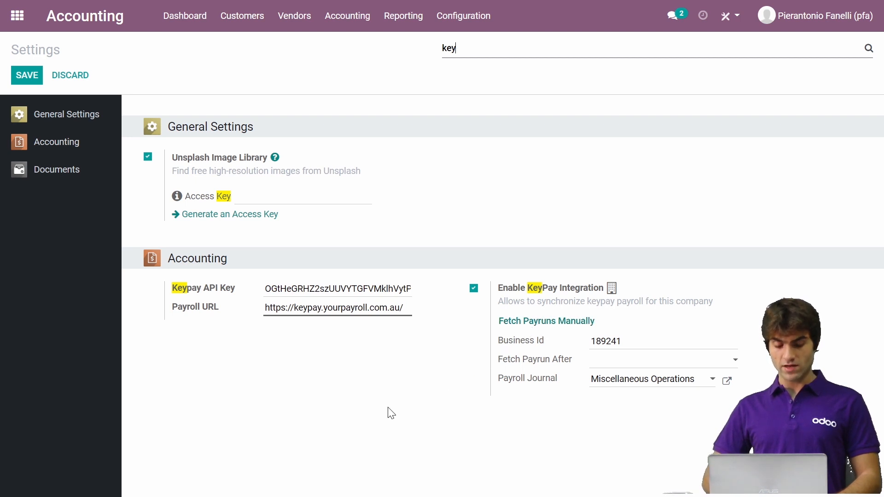
- Activate the developer mode from the general settings
left_click(18, 15)
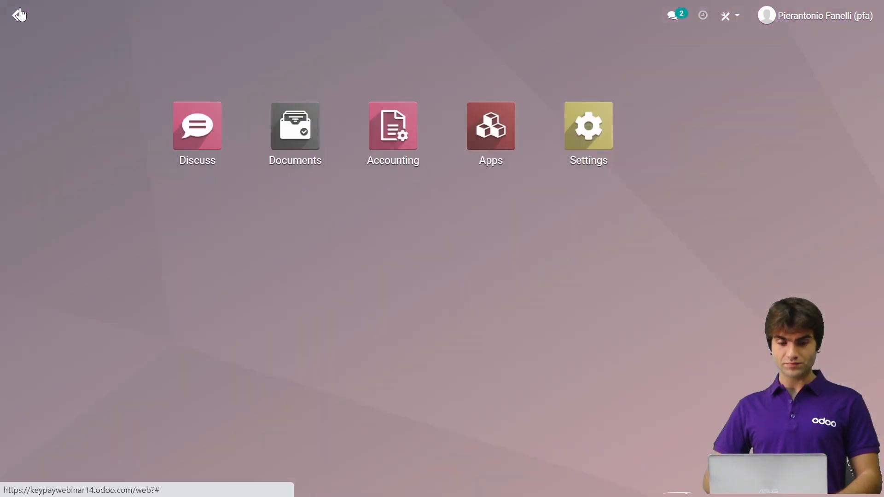
left_click(593, 120)
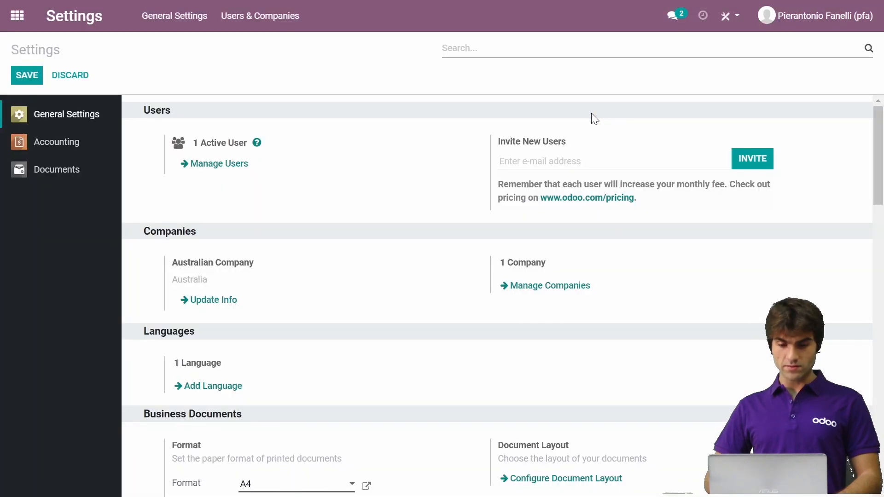
scroll(392, 296, "down", 15)
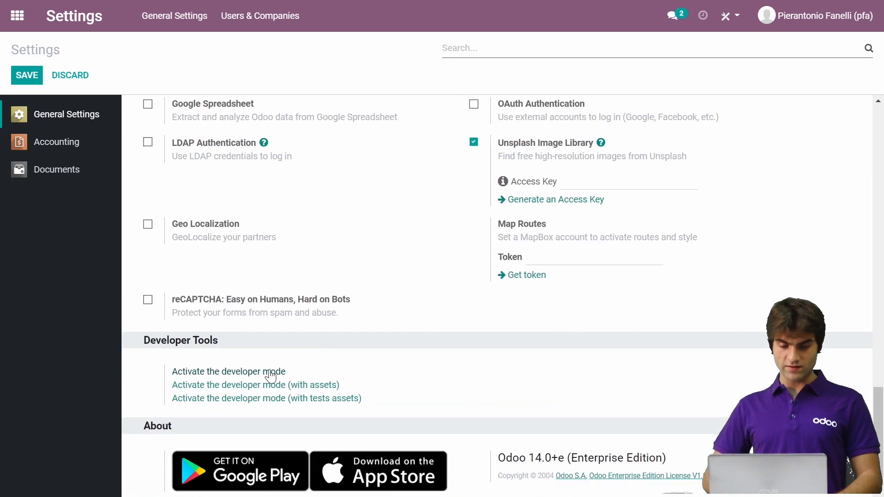
left_click(267, 373)
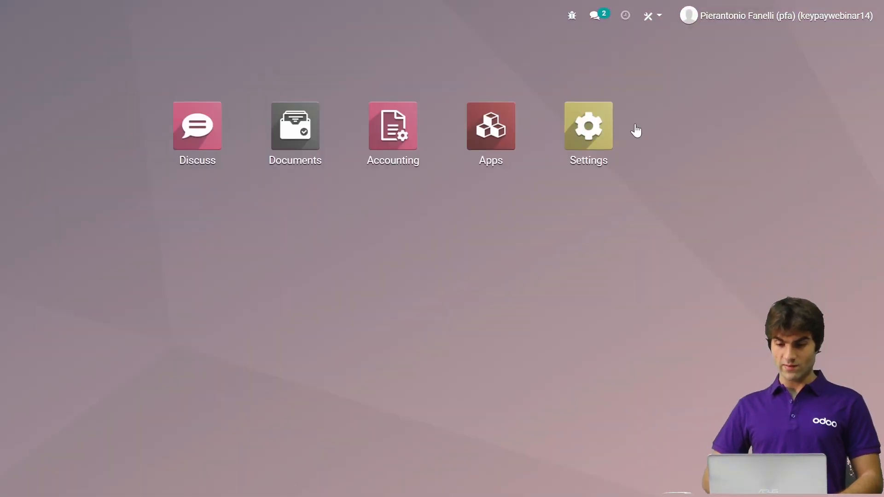
left_click(597, 141)
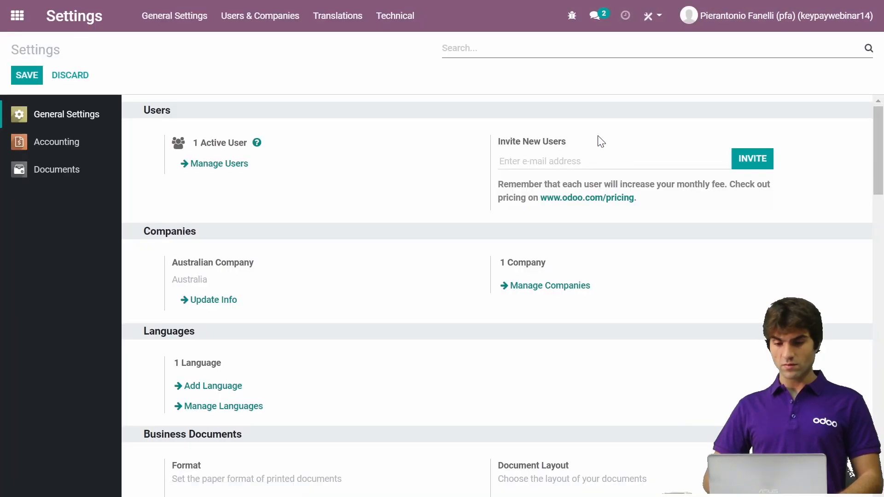
- Find the Keypay Payroll Sync action among the technical scheduled actions and open it
left_click(401, 21)
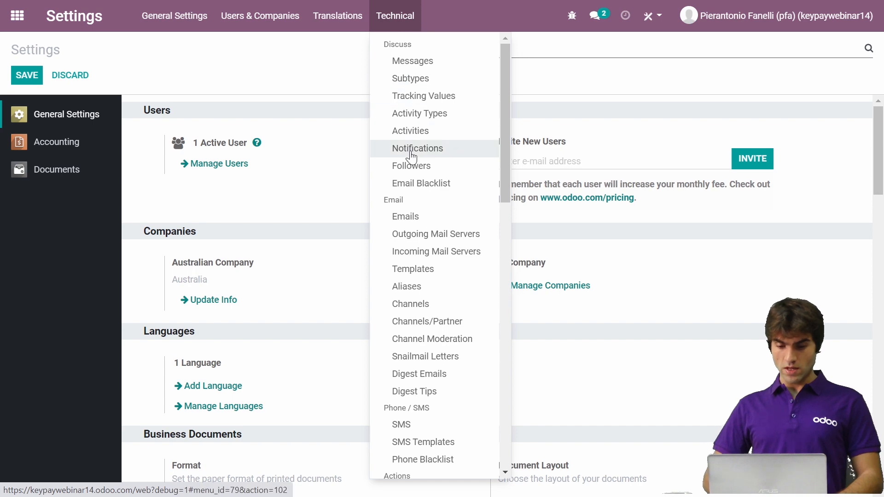
scroll(412, 158, "down", 10)
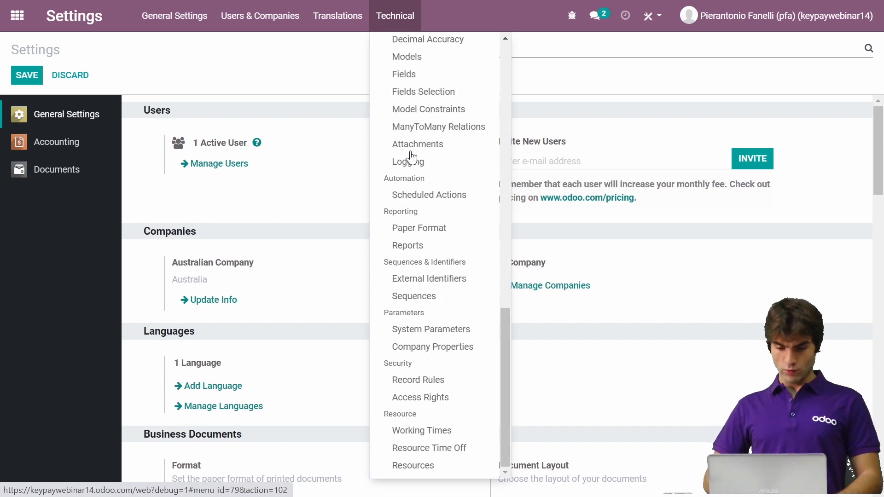
left_click(441, 200)
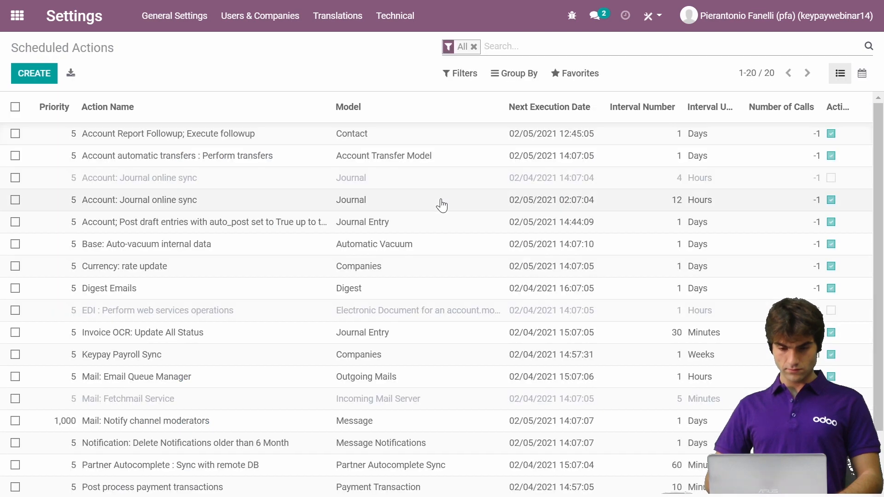
scroll(305, 305, "down", 1)
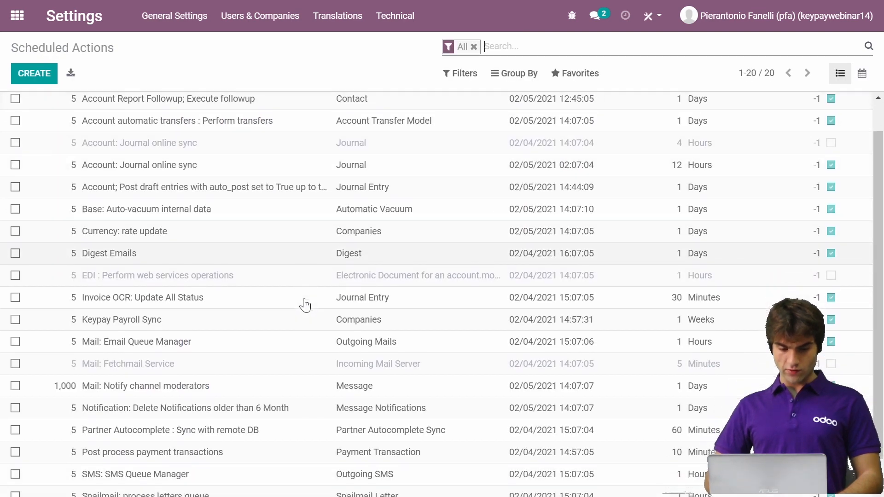
scroll(305, 305, "down", 1)
scroll(305, 305, "up", 2)
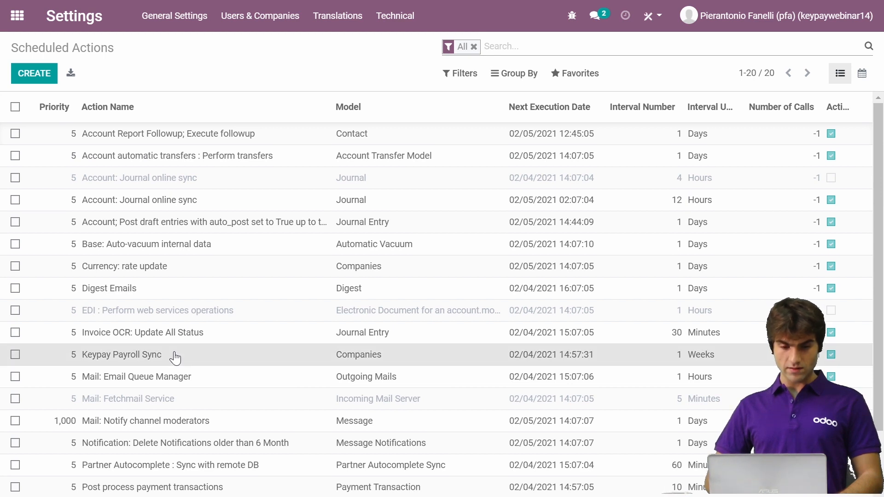
left_click(175, 357)
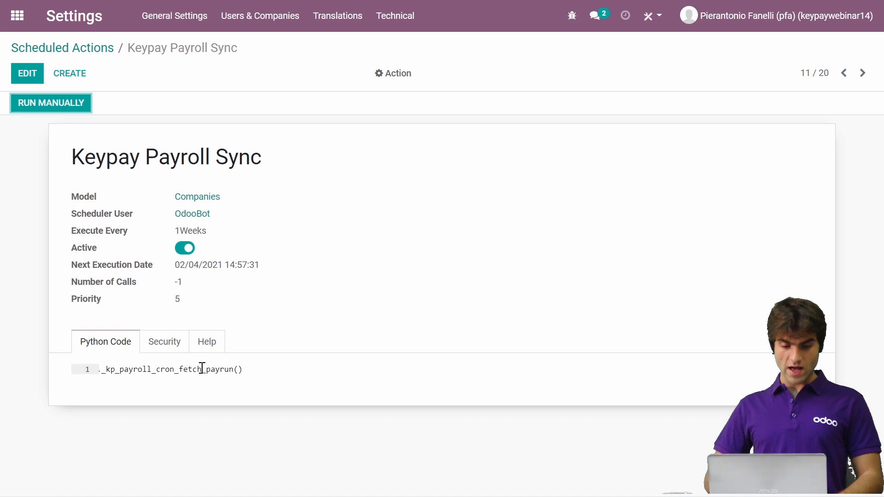
- Check the next execution date and execution interval of Keypay Payroll Sync, and return to the app overview
triple_click(216, 268)
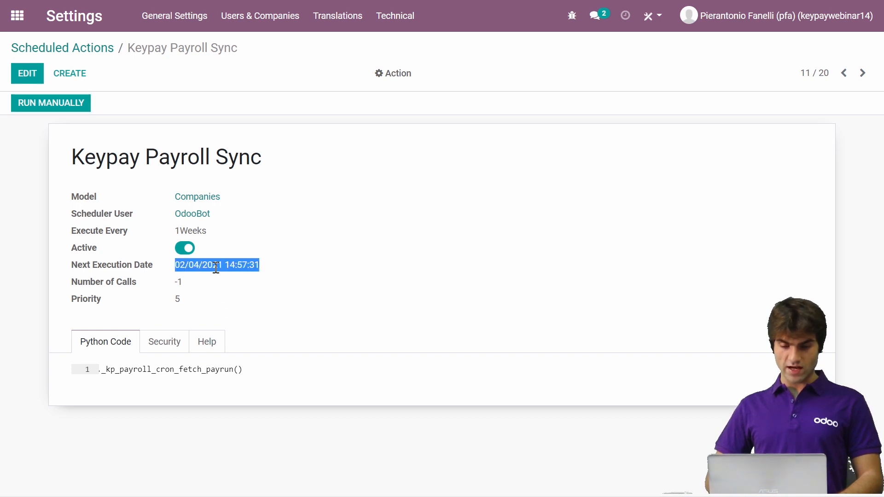
double_click(199, 230)
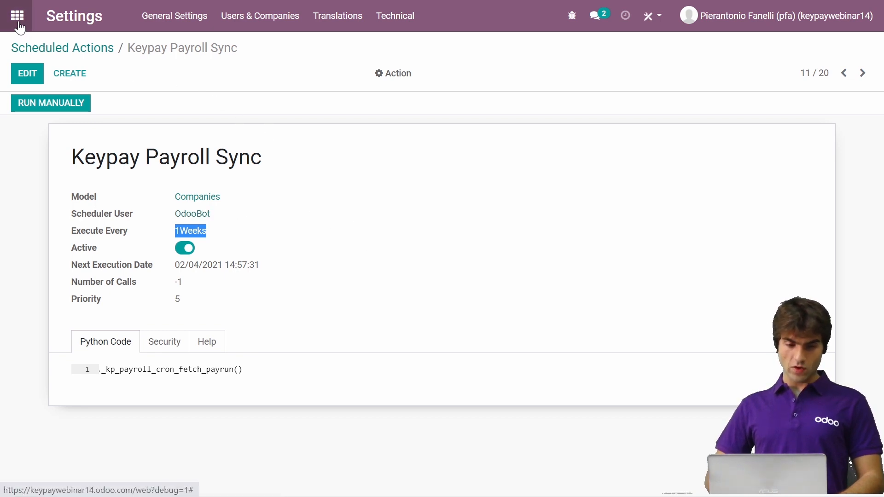
left_click(61, 113)
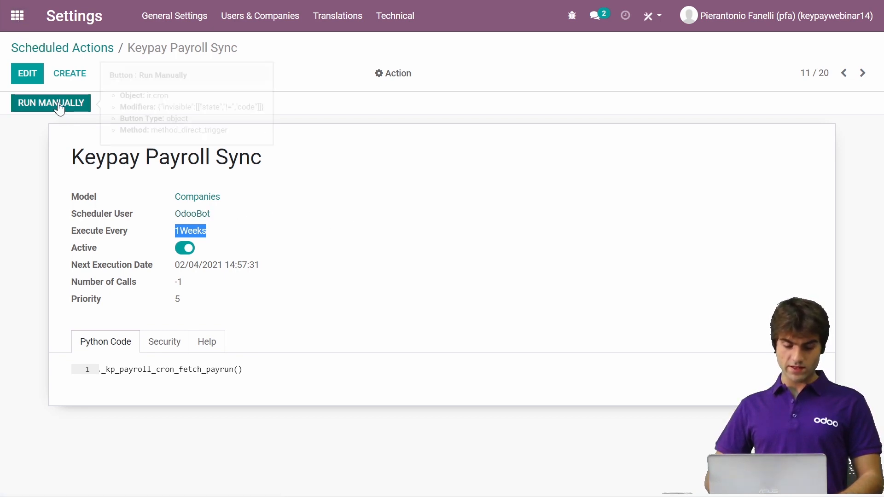
left_click(17, 16)
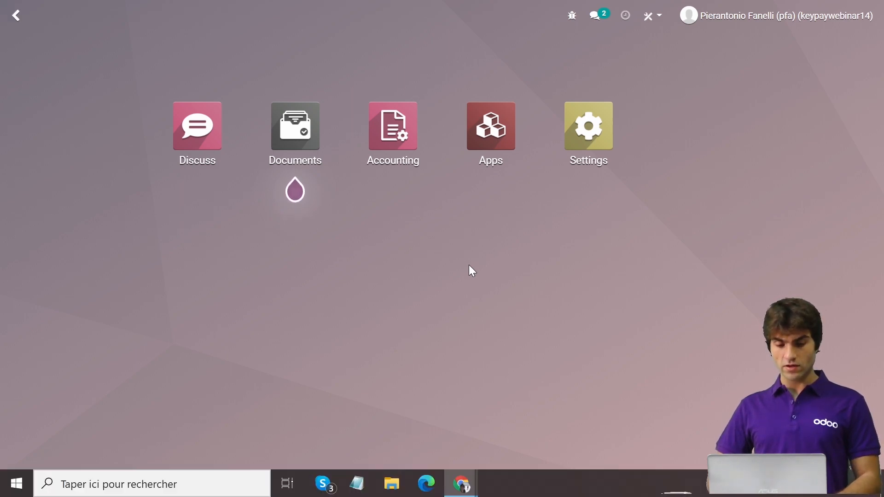
- Switch to KeyPay and review the default accounts in the Chart of Accounts of the business's payroll settings
key("alt+Tab")
left_click(21, 65)
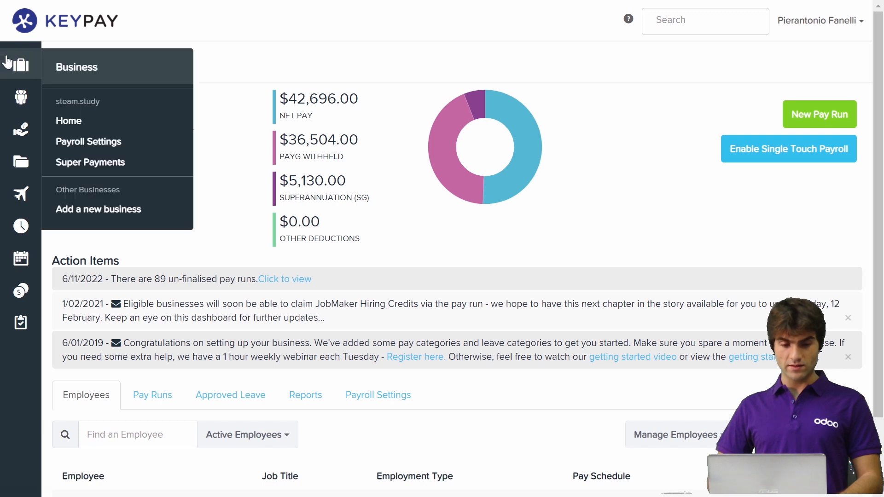
left_click(94, 144)
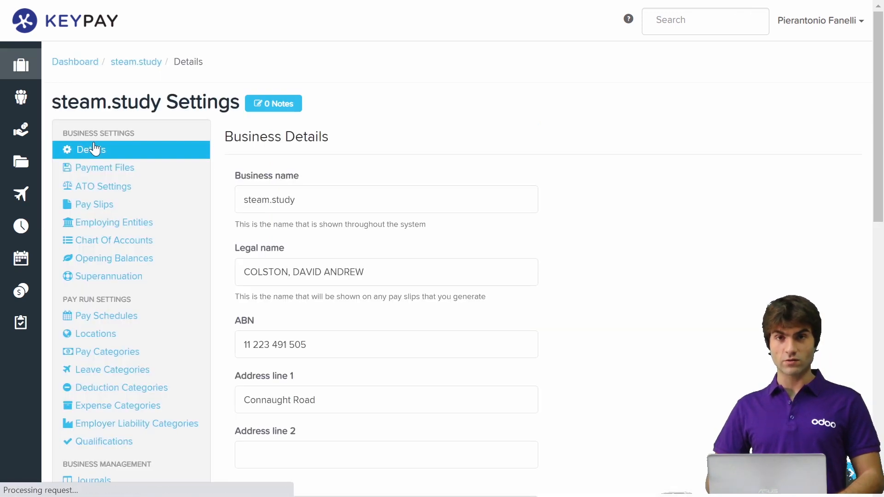
left_click(103, 247)
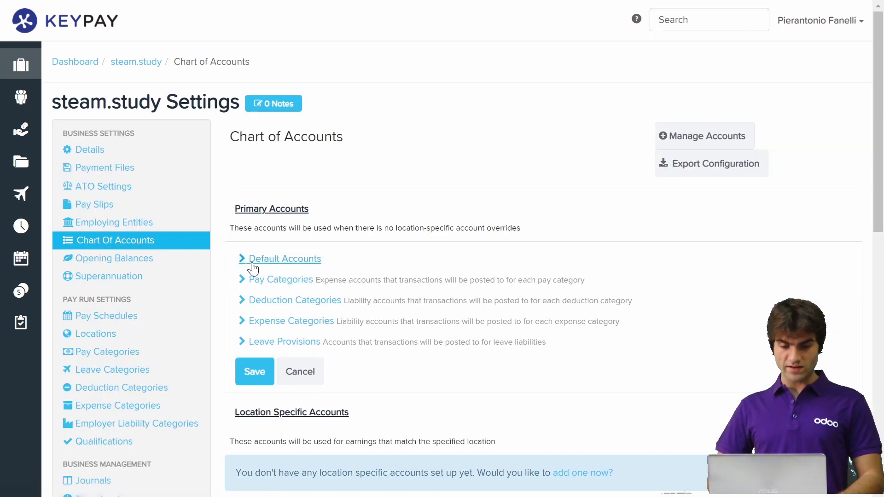
left_click(259, 261)
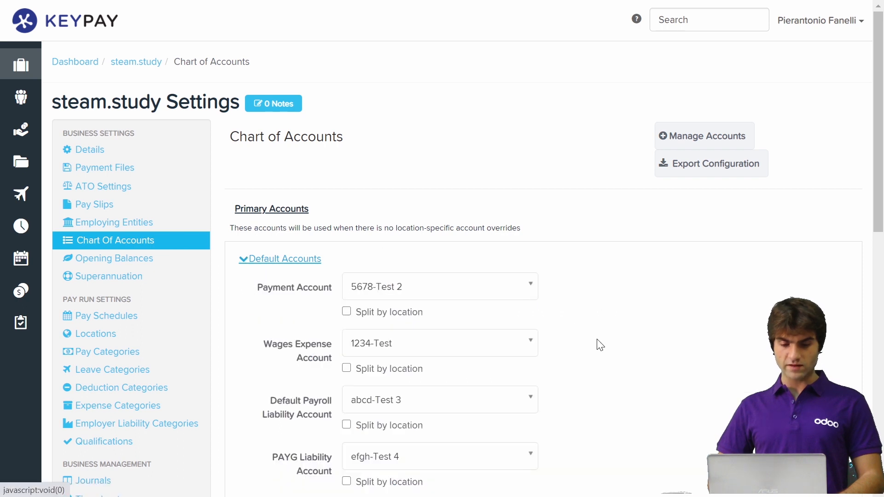
scroll(695, 339, "down", 3)
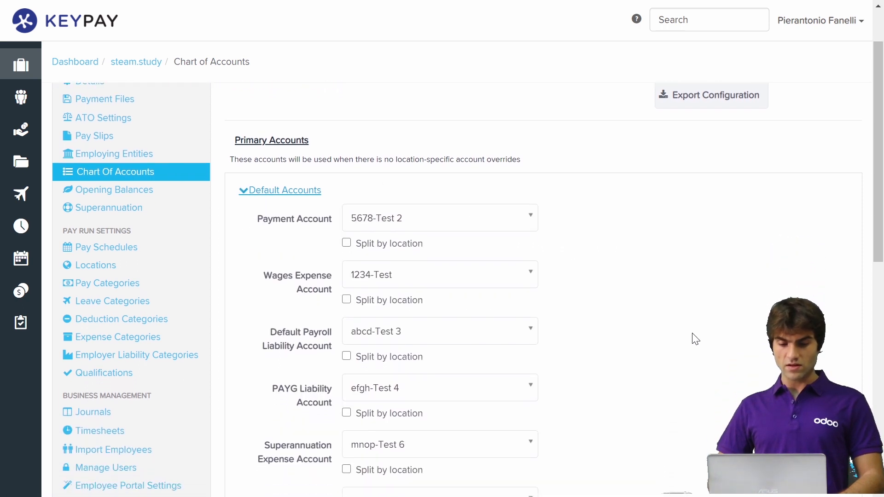
scroll(695, 339, "down", 1)
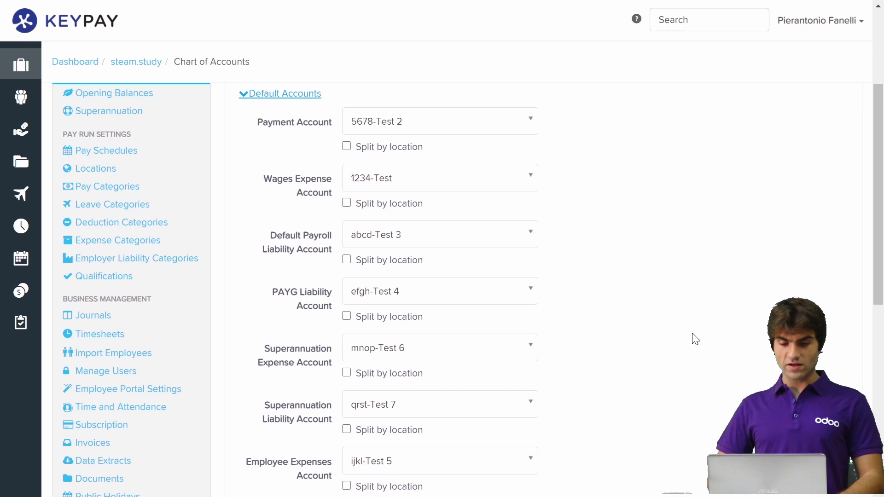
- Finish reviewing KeyPay's default accounts, switch to Odoo and open the Chart of Accounts in Accounting
scroll(695, 339, "down", 1)
scroll(695, 339, "up", 1)
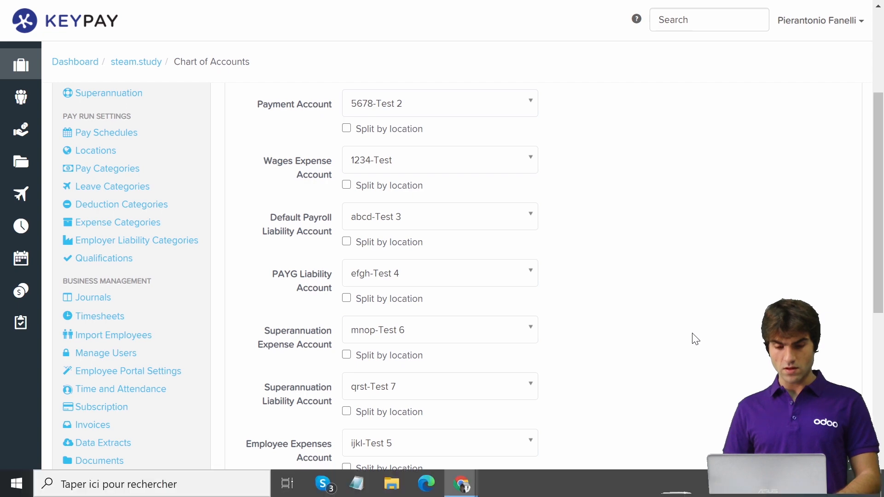
key("alt+Tab")
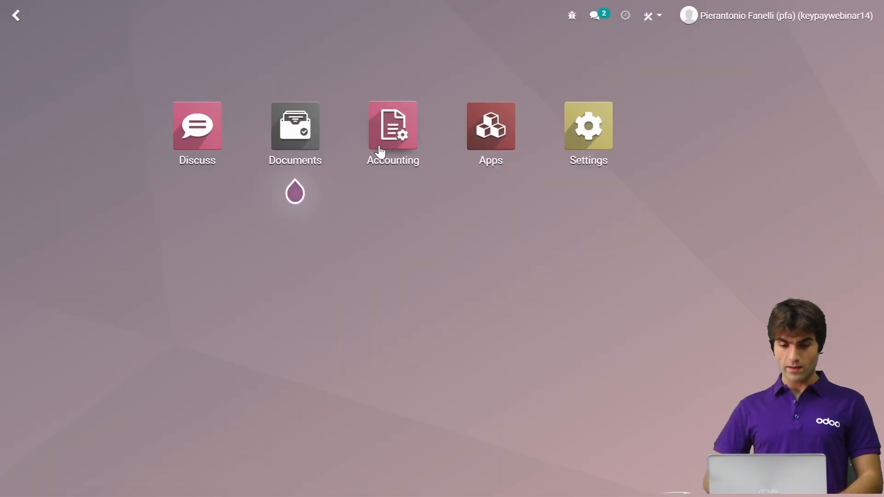
left_click(380, 152)
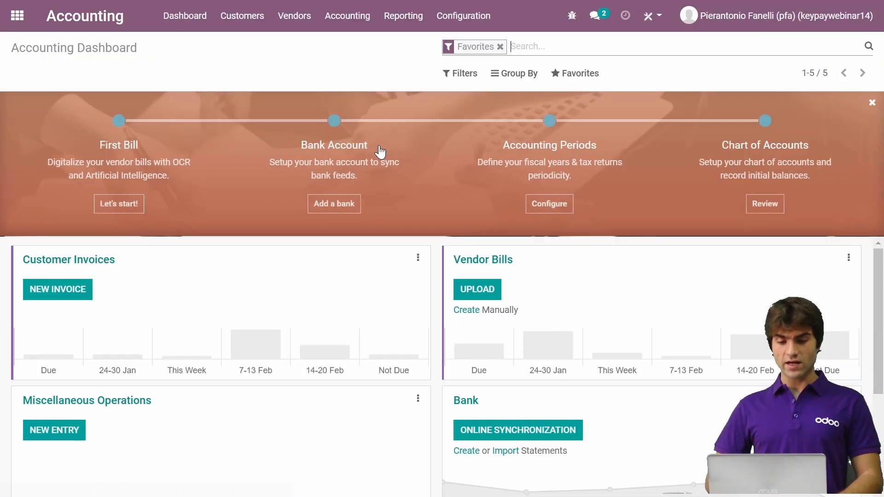
left_click(476, 18)
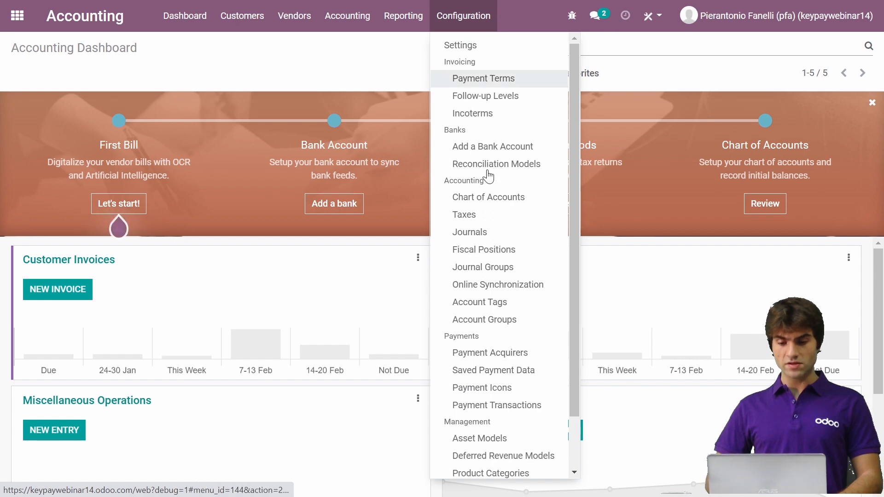
left_click(480, 203)
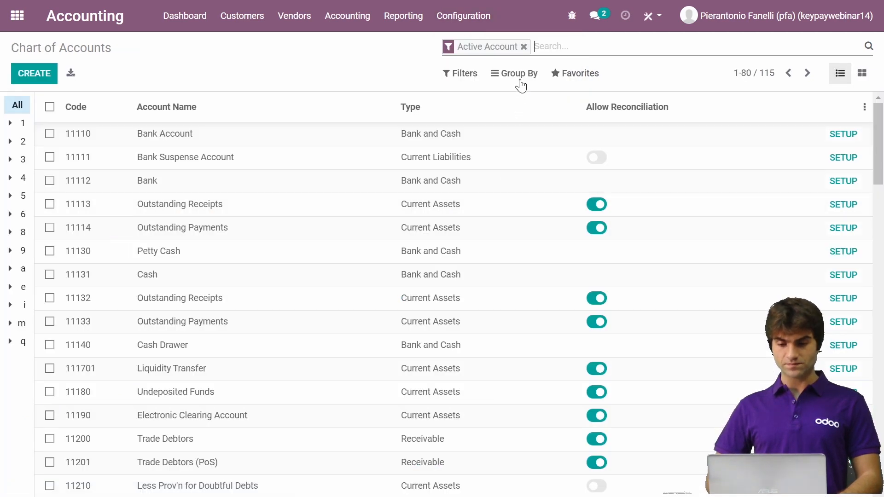
- Group the chart of accounts by the custom field Created by and expand the accounts created by the logged-in user
left_click(519, 82)
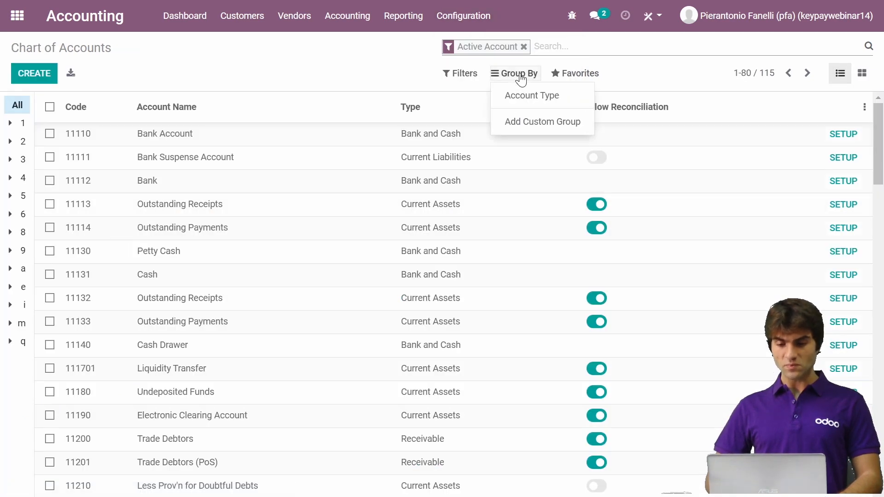
left_click(536, 122)
left_click(543, 139)
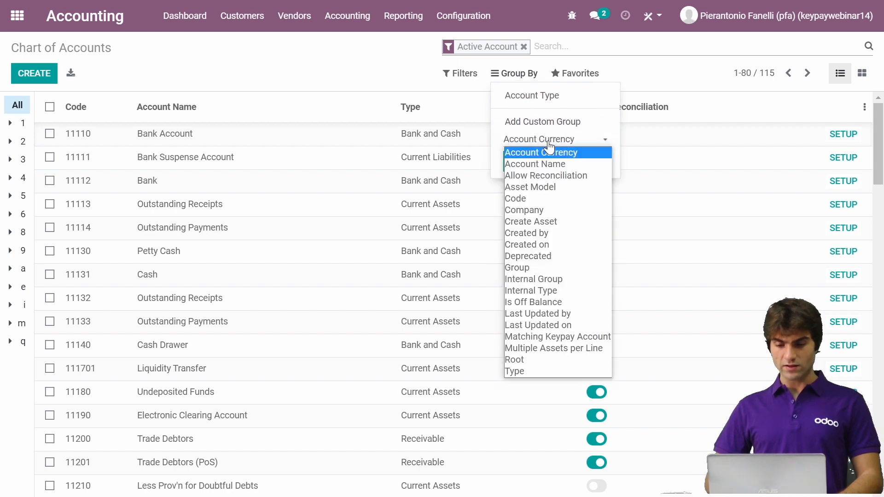
left_click(543, 232)
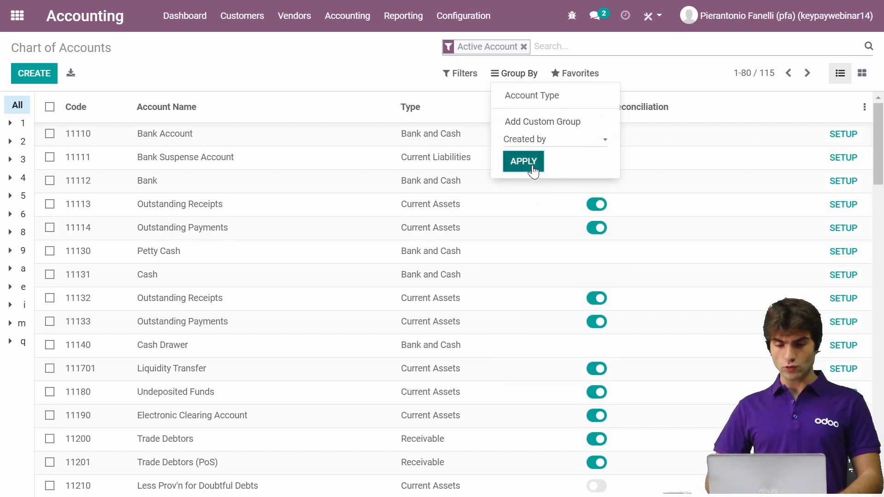
left_click(533, 161)
left_click(369, 65)
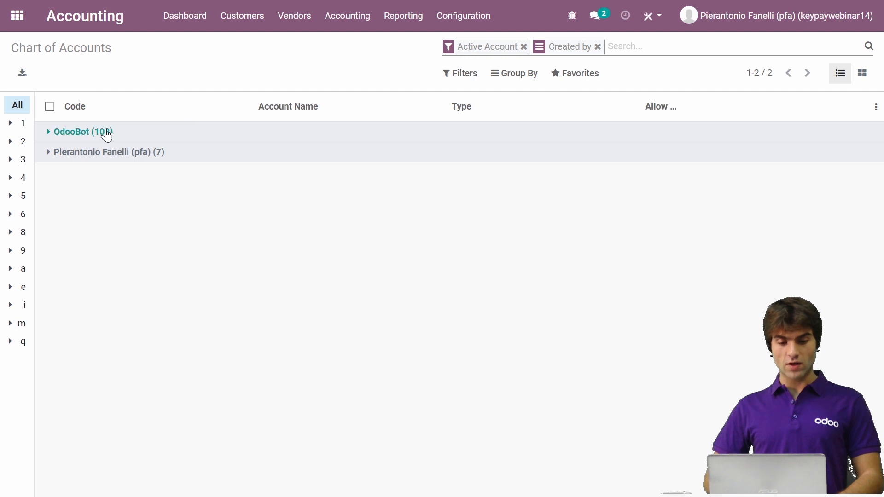
left_click(150, 159)
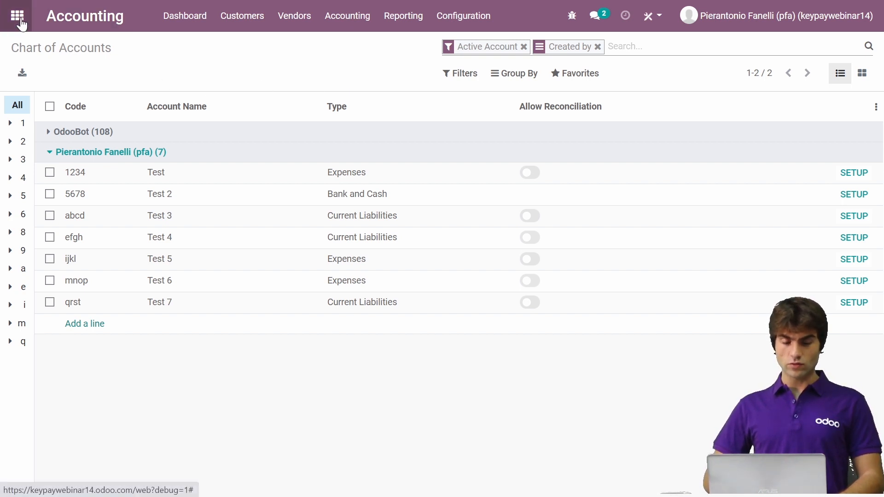
- Find the KeyPay options in the Accounting settings with the search term "key" and fetch the payruns manually
left_click(454, 14)
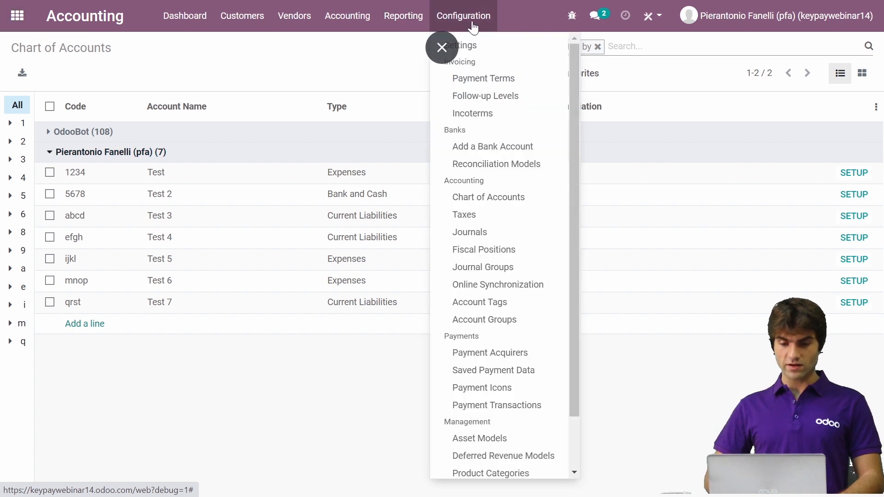
left_click(504, 47)
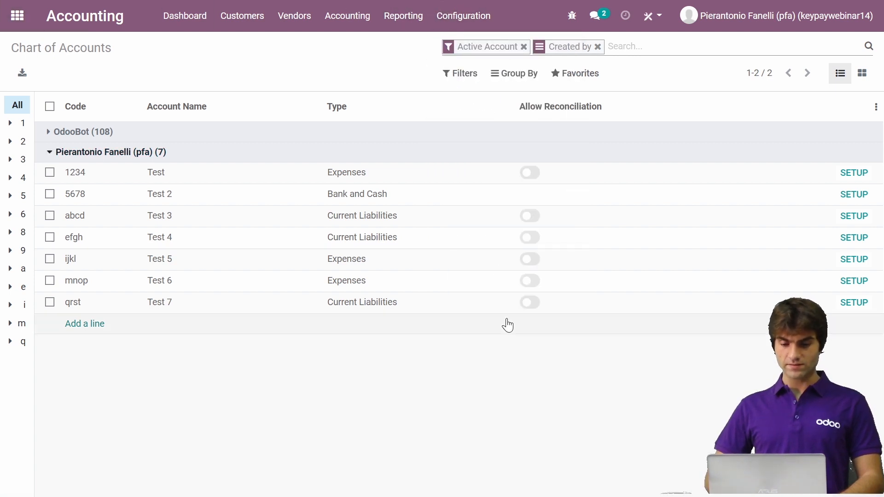
type("key")
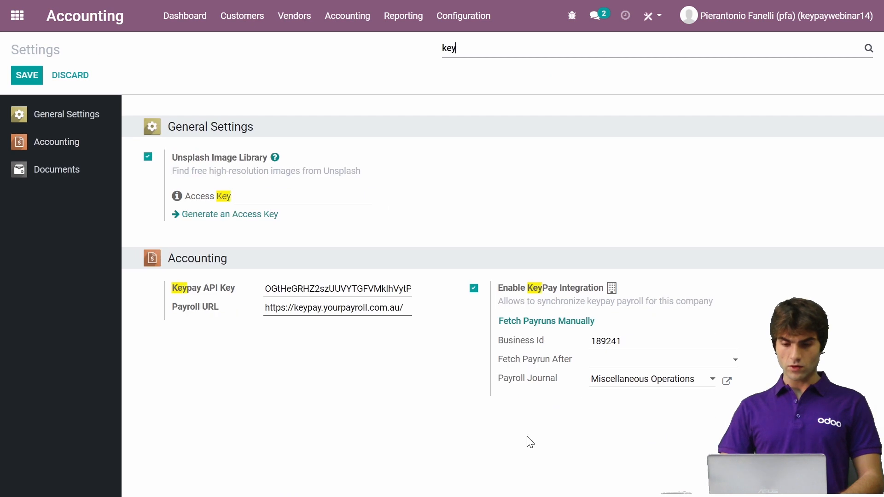
left_click(551, 328)
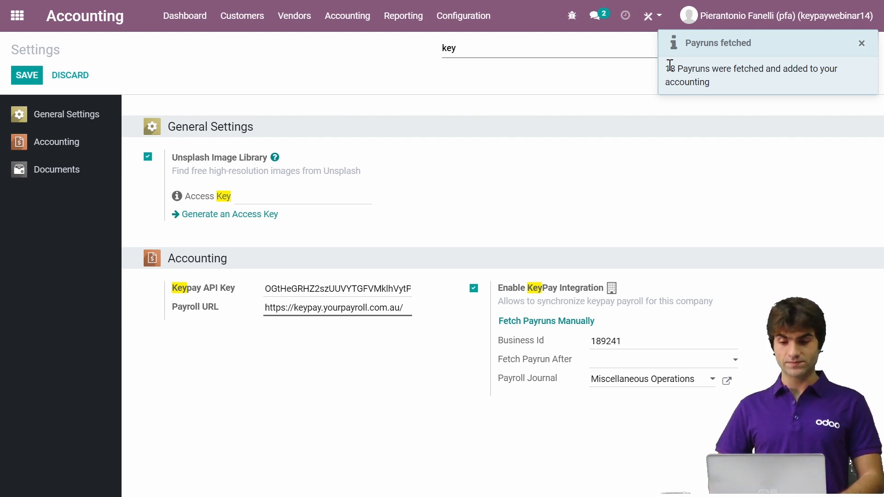
- Open the journal entries in Accounting, dismiss the notification and look through the fetched pay period entries
left_click(349, 27)
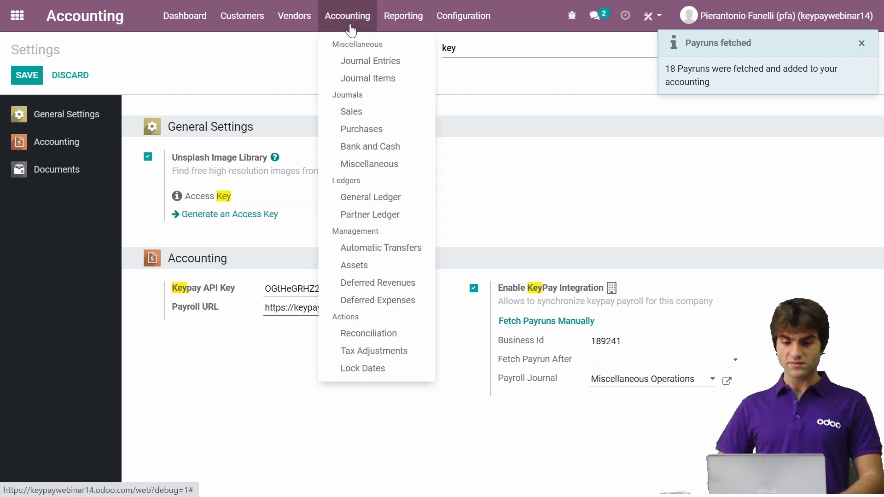
left_click(368, 63)
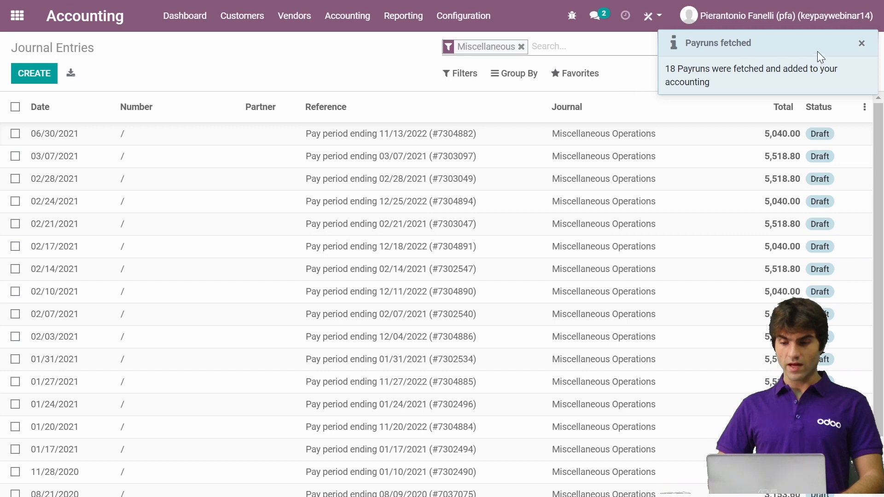
left_click(862, 44)
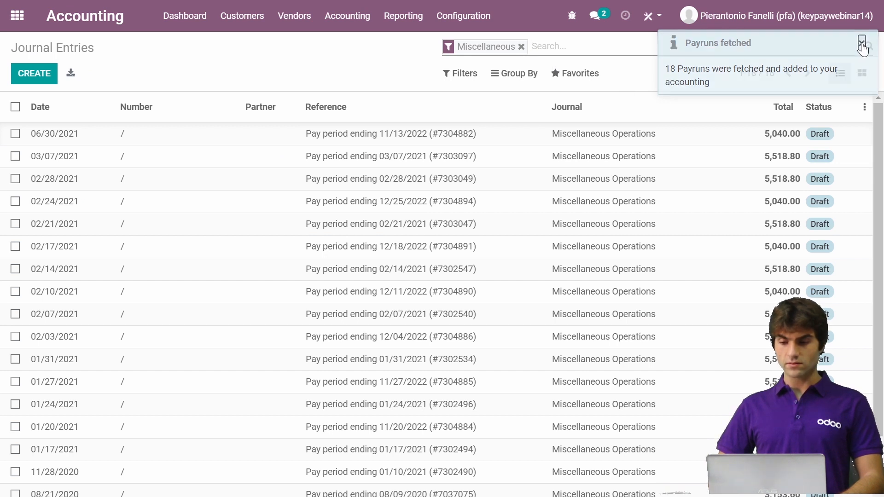
scroll(321, 253, "down", 1)
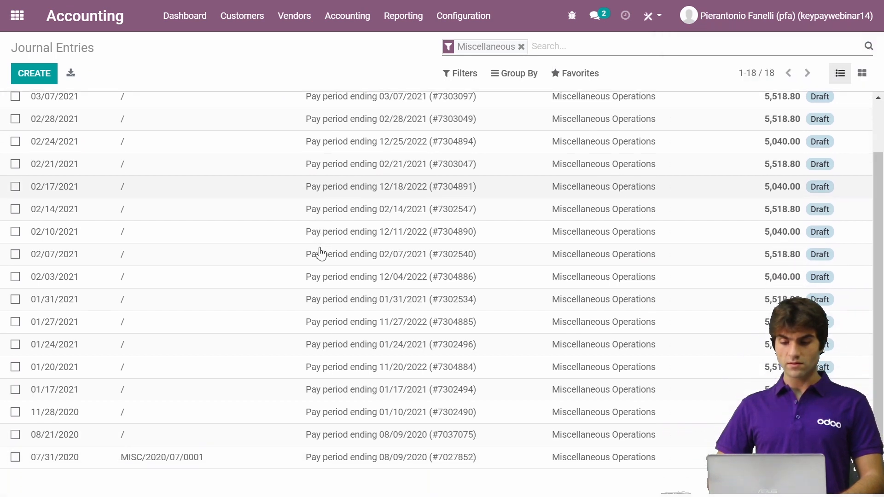
scroll(321, 253, "up", 1)
- Open the 07/31/2020 draft entry MISC/2020/07/0001 and highlight the pay run number in its reference
scroll(321, 253, "down", 2)
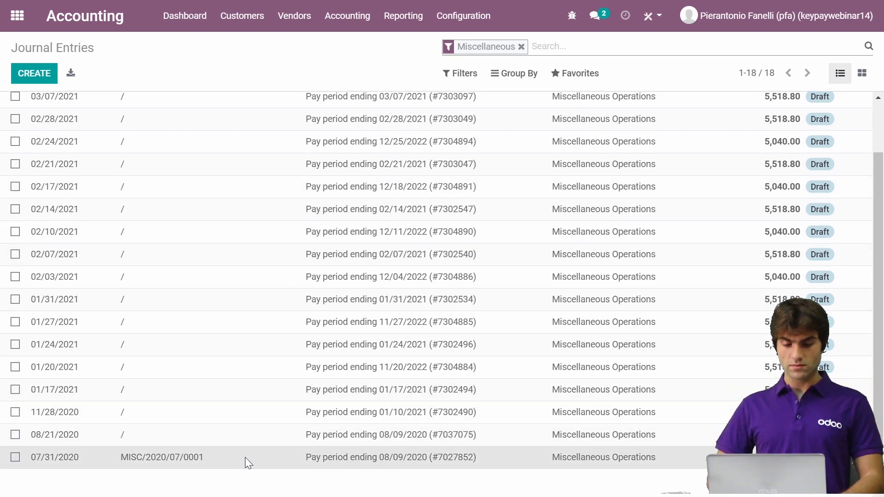
left_click(245, 457)
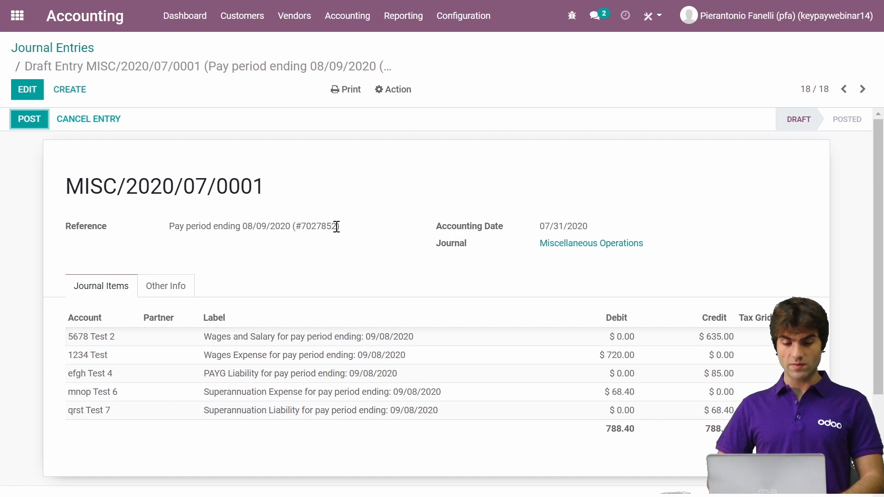
left_click_drag(336, 227, 301, 233)
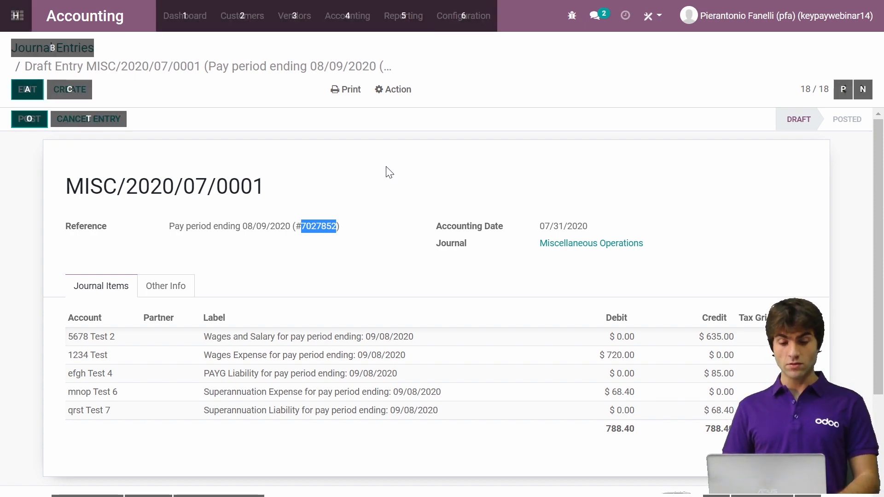
- Switch to KeyPay and, on the last page of the business's pay runs, open the 3/08/2020 to 9/08/2020 run paid on 31/07/2020
key("alt+Tab")
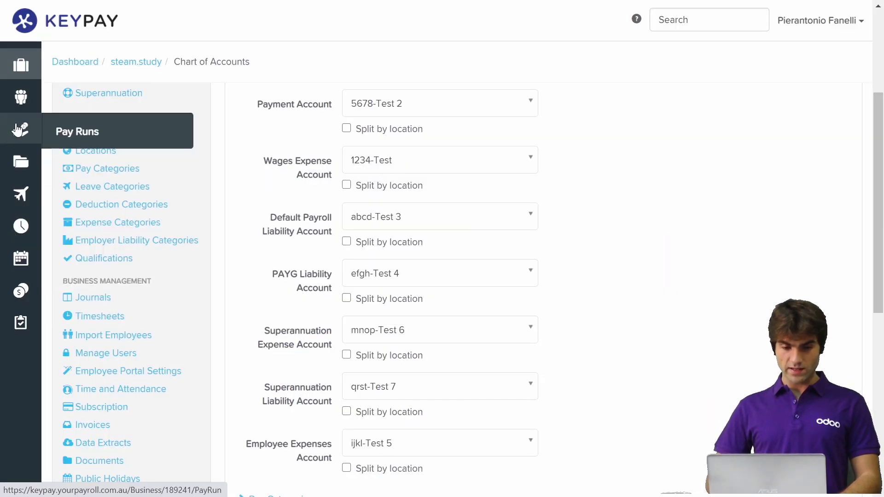
left_click(54, 134)
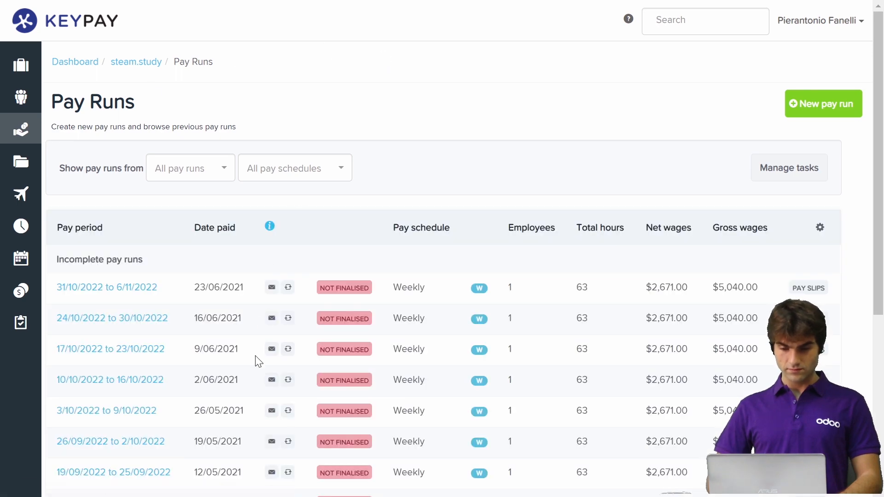
scroll(256, 360, "down", 6)
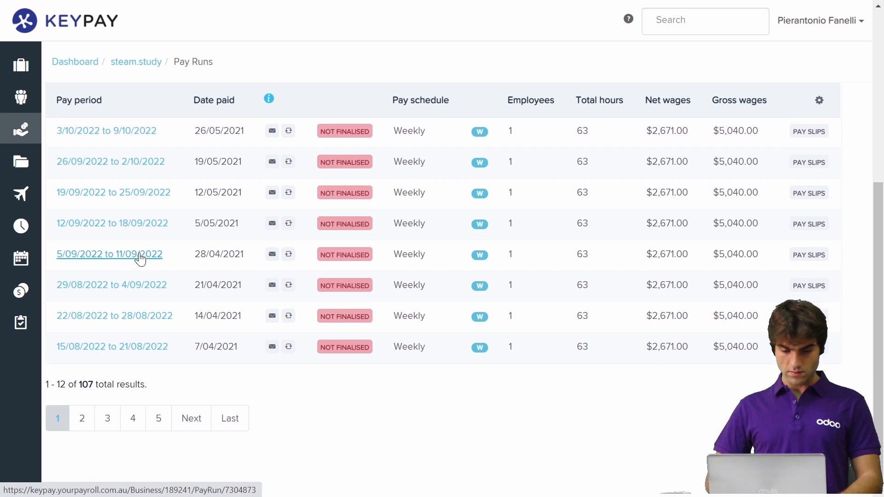
left_click(158, 419)
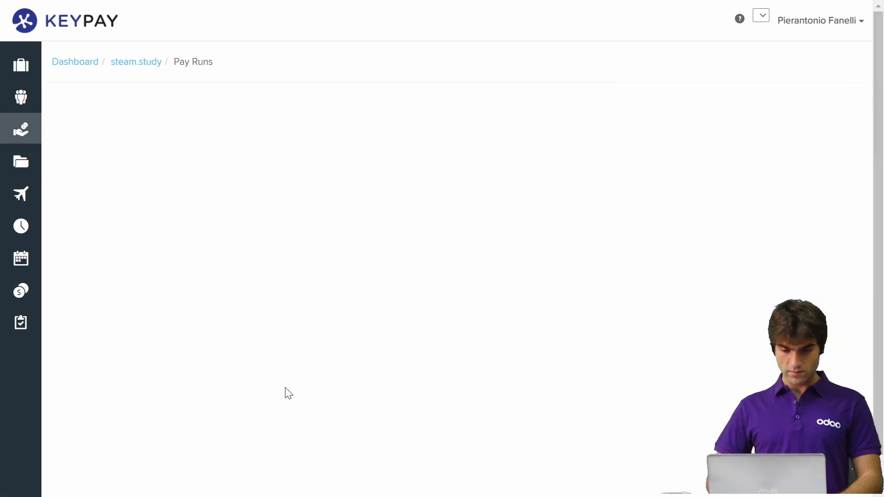
scroll(286, 391, "down", 5)
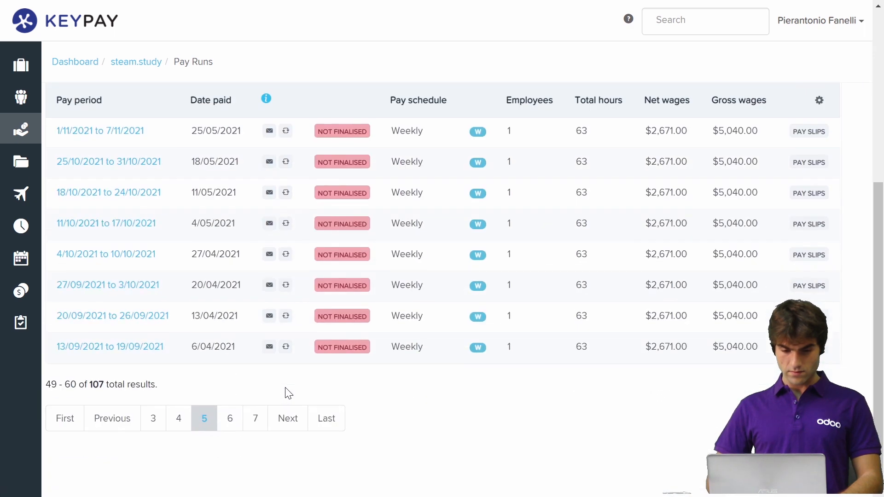
left_click(326, 425)
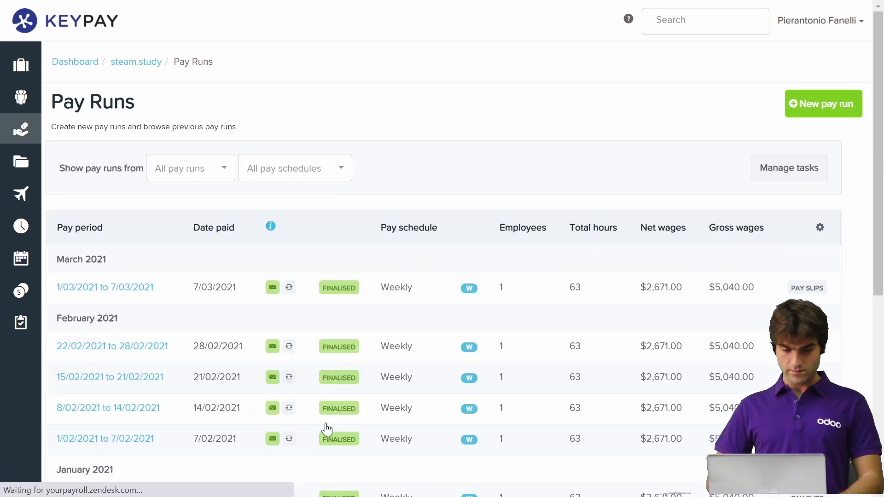
scroll(326, 430, "down", 7)
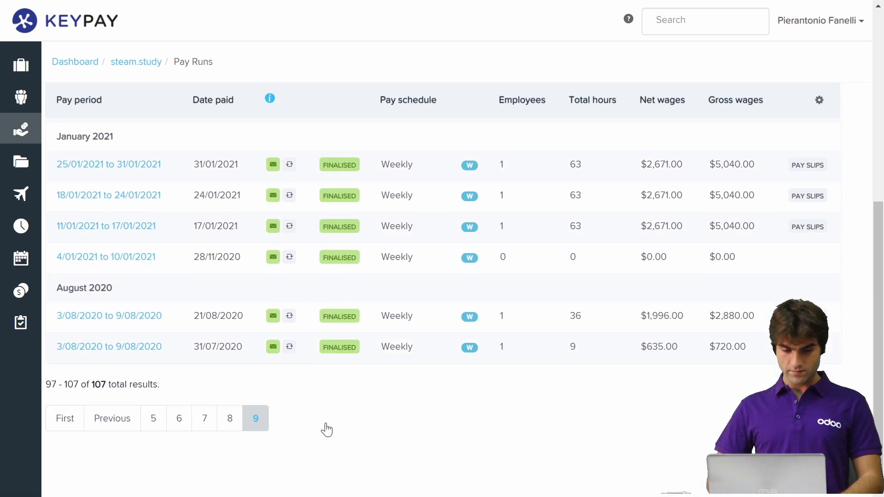
left_click(121, 354)
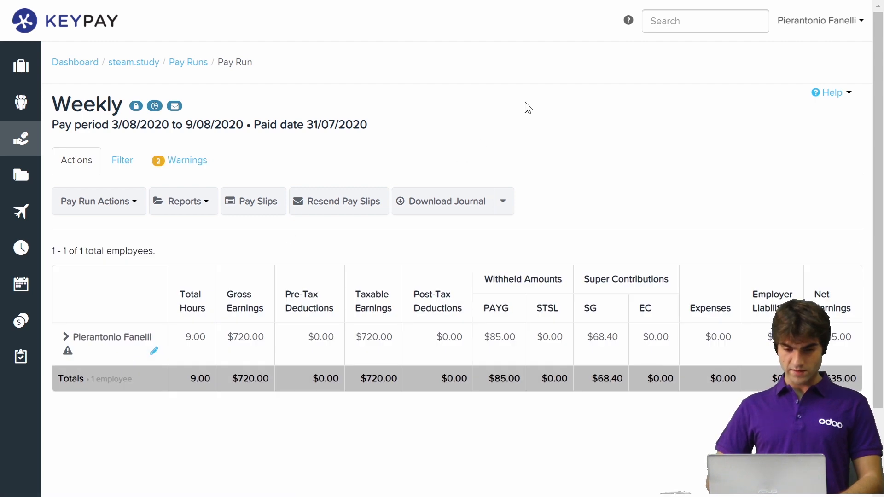
- Highlight the pay run number in the KeyPay page address and compare it with the reference of the Odoo journal entry
key("F11")
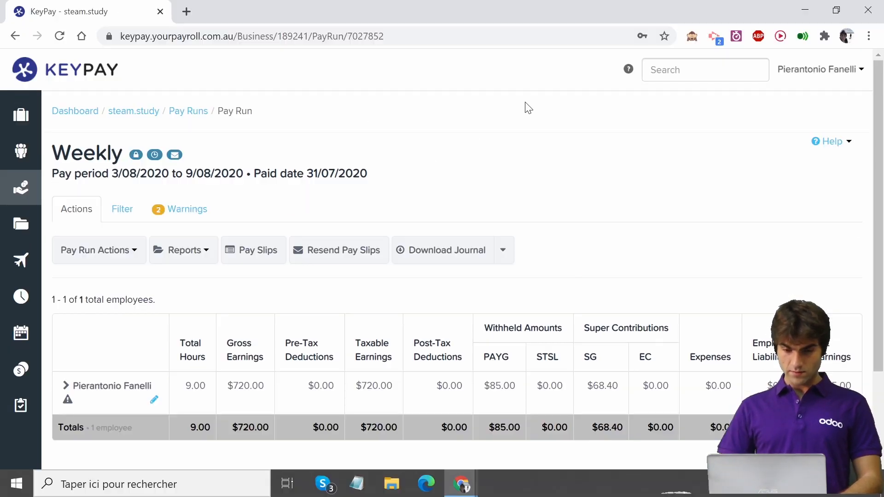
left_click_drag(391, 36, 350, 45)
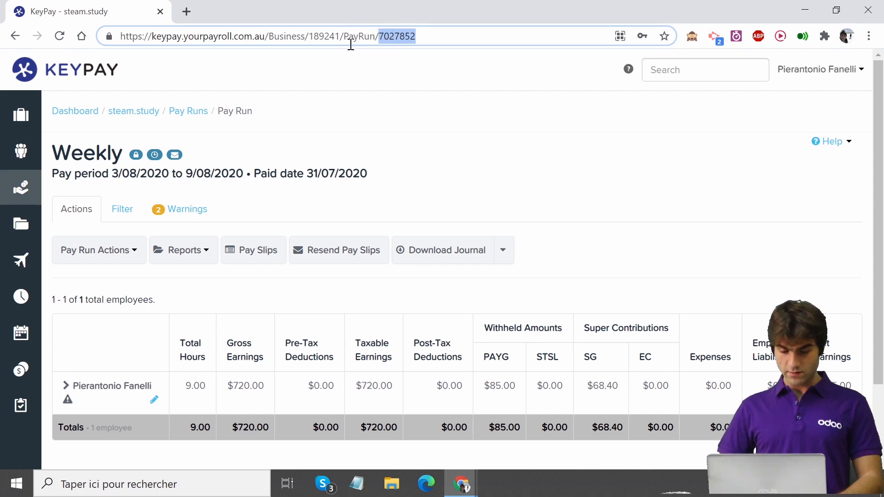
key("alt+Tab")
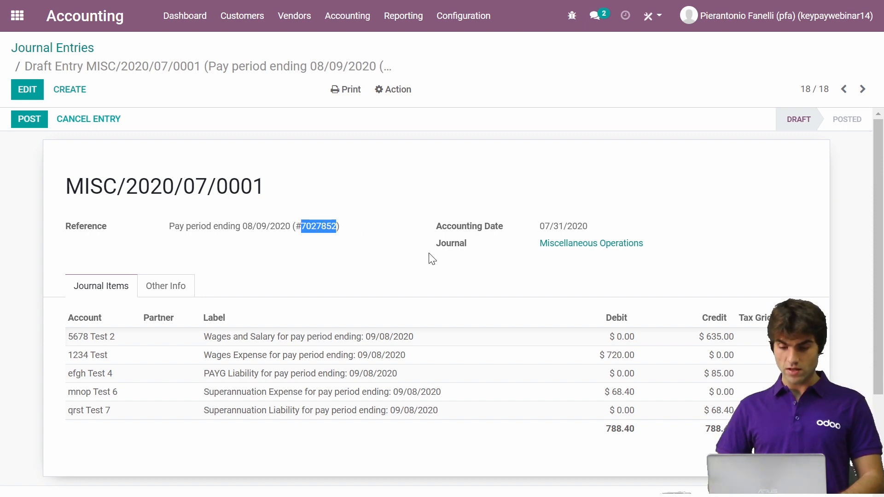
- Compare the debit and credit amounts of the Odoo journal entry with the pay run totals in KeyPay
mouse_move(617, 366)
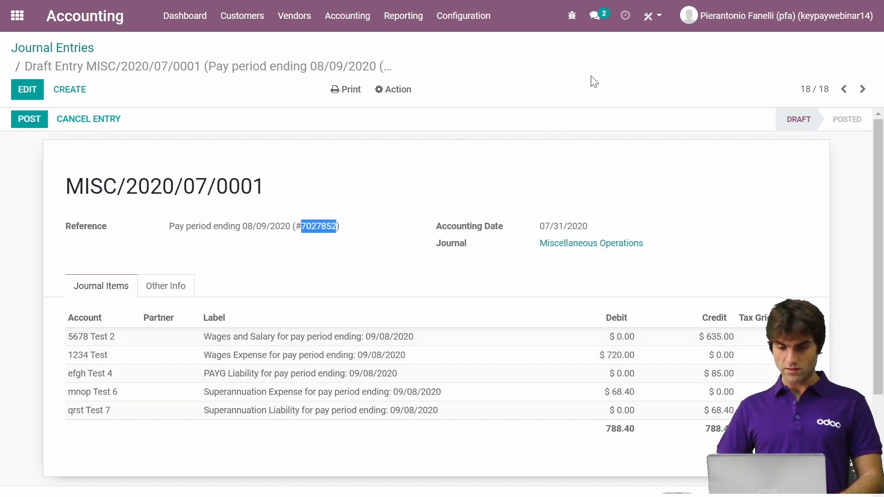
key("f")
key("alt+Tab")
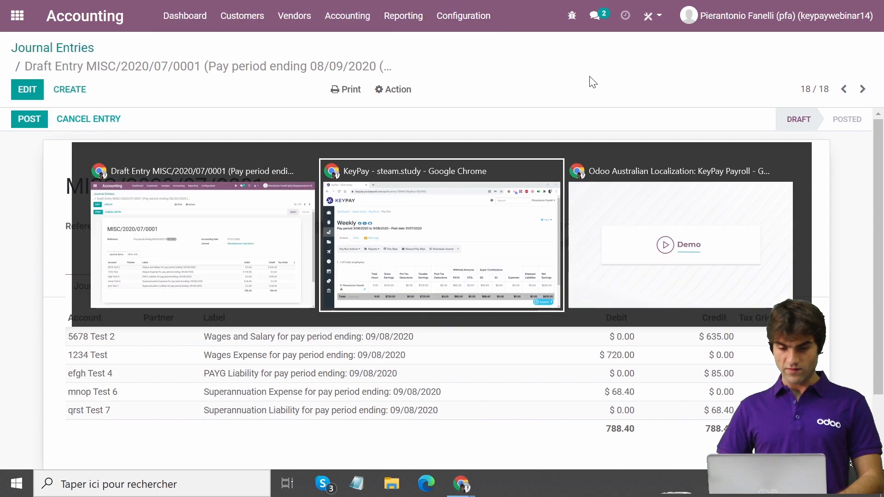
scroll(496, 235, "down", 2)
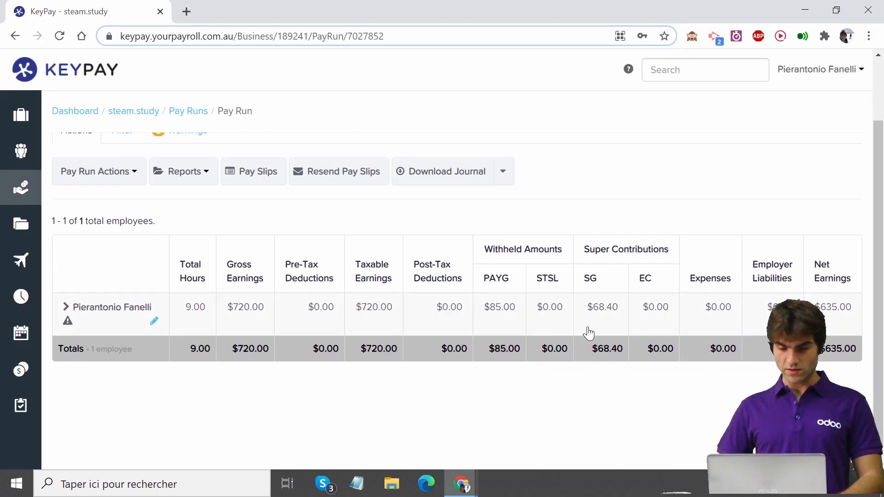
key("alt+Tab")
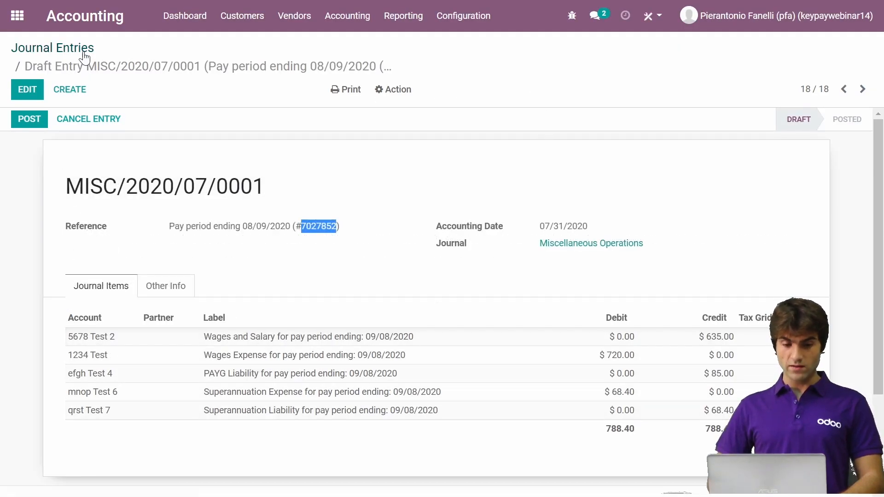
- Post the journal entry MISC/2020/07/0001 and switch to the Odoo Australian Localization: KeyPay Payroll presentation
left_click(26, 121)
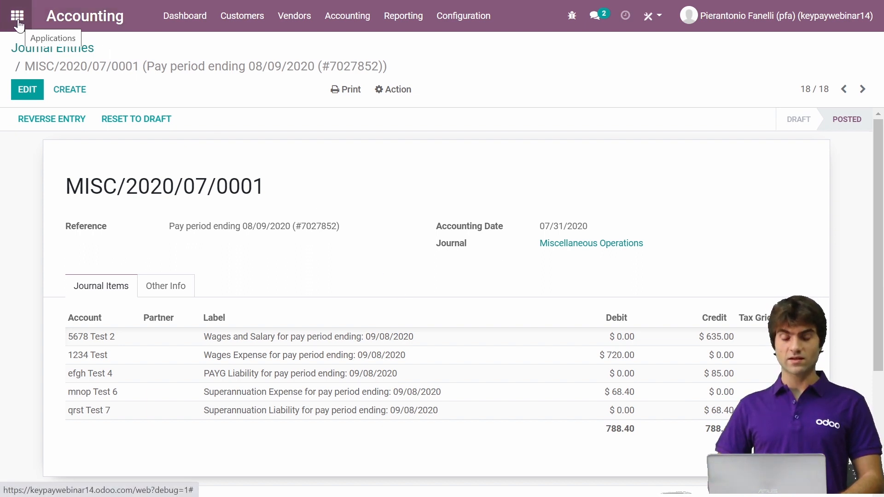
key("alt+Tab")
key("alt+Tab")
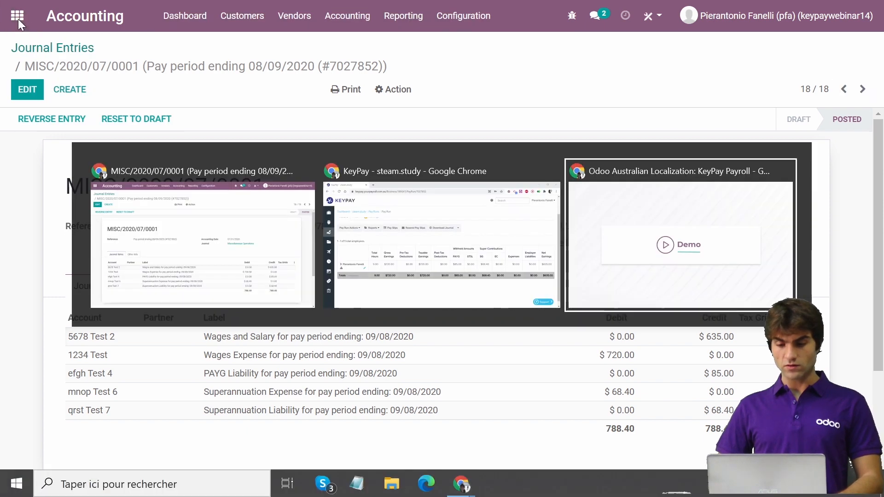